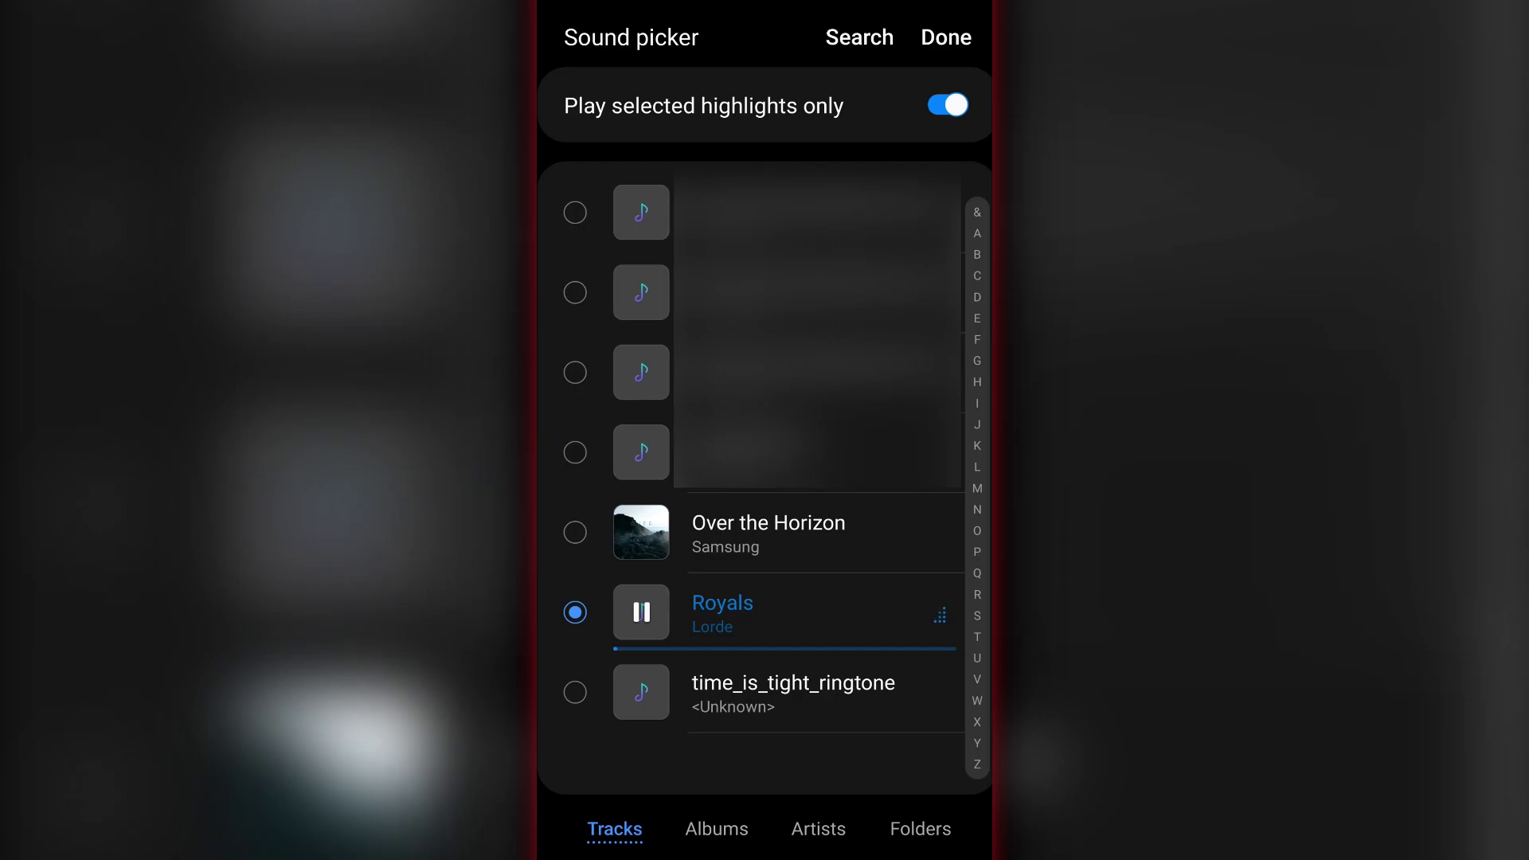
# Confirm Royals in the Sound picker as the SIM 1 ringtone.
pyautogui.click(945, 38)
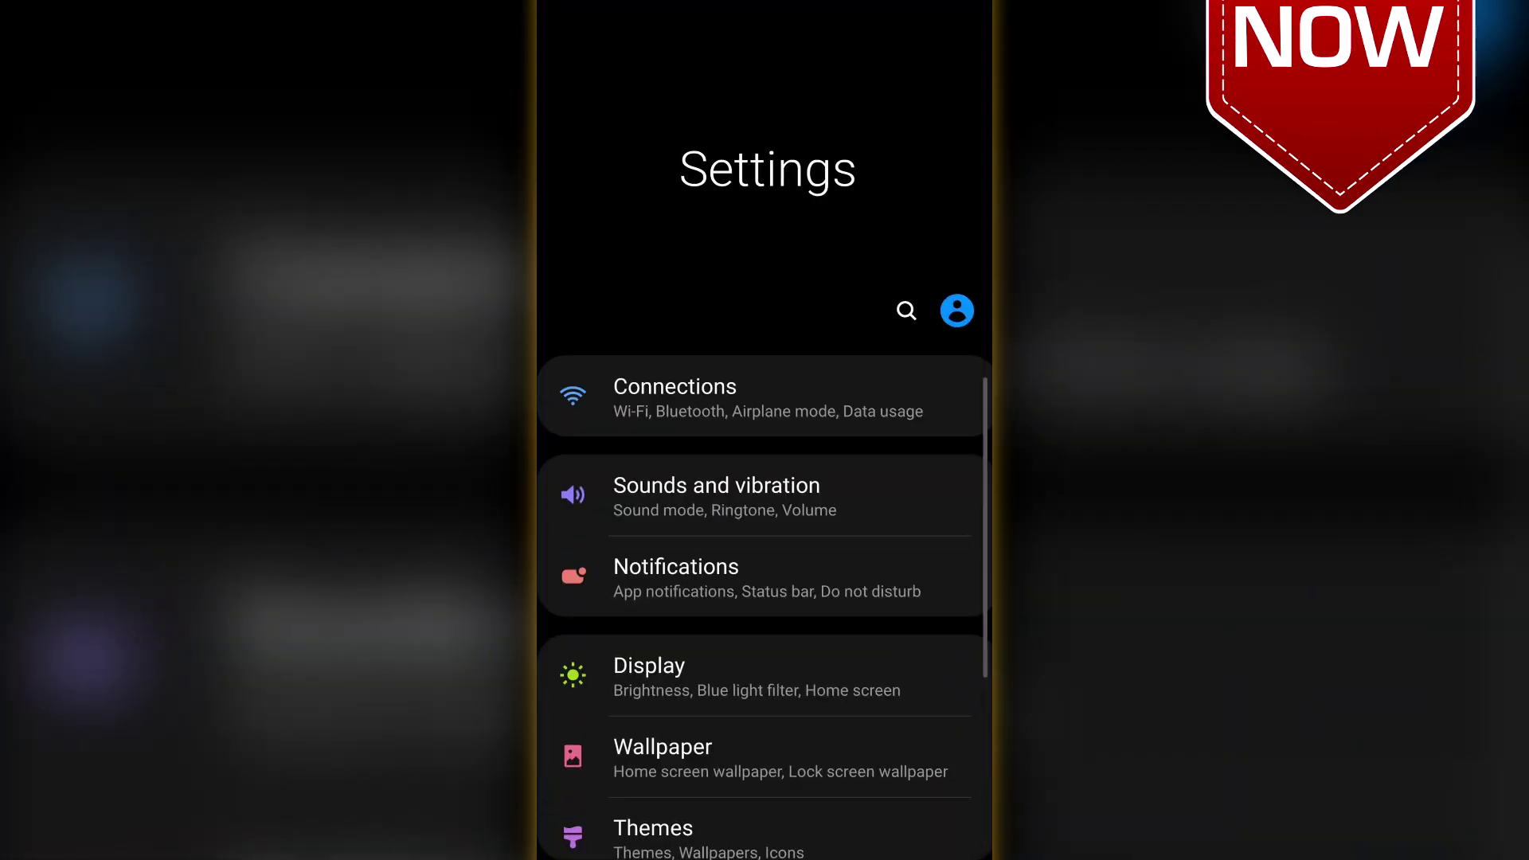
# Open the SIM 1 ringtone list under Sounds and vibration > Ringtone and scroll through it.
pyautogui.click(776, 492)
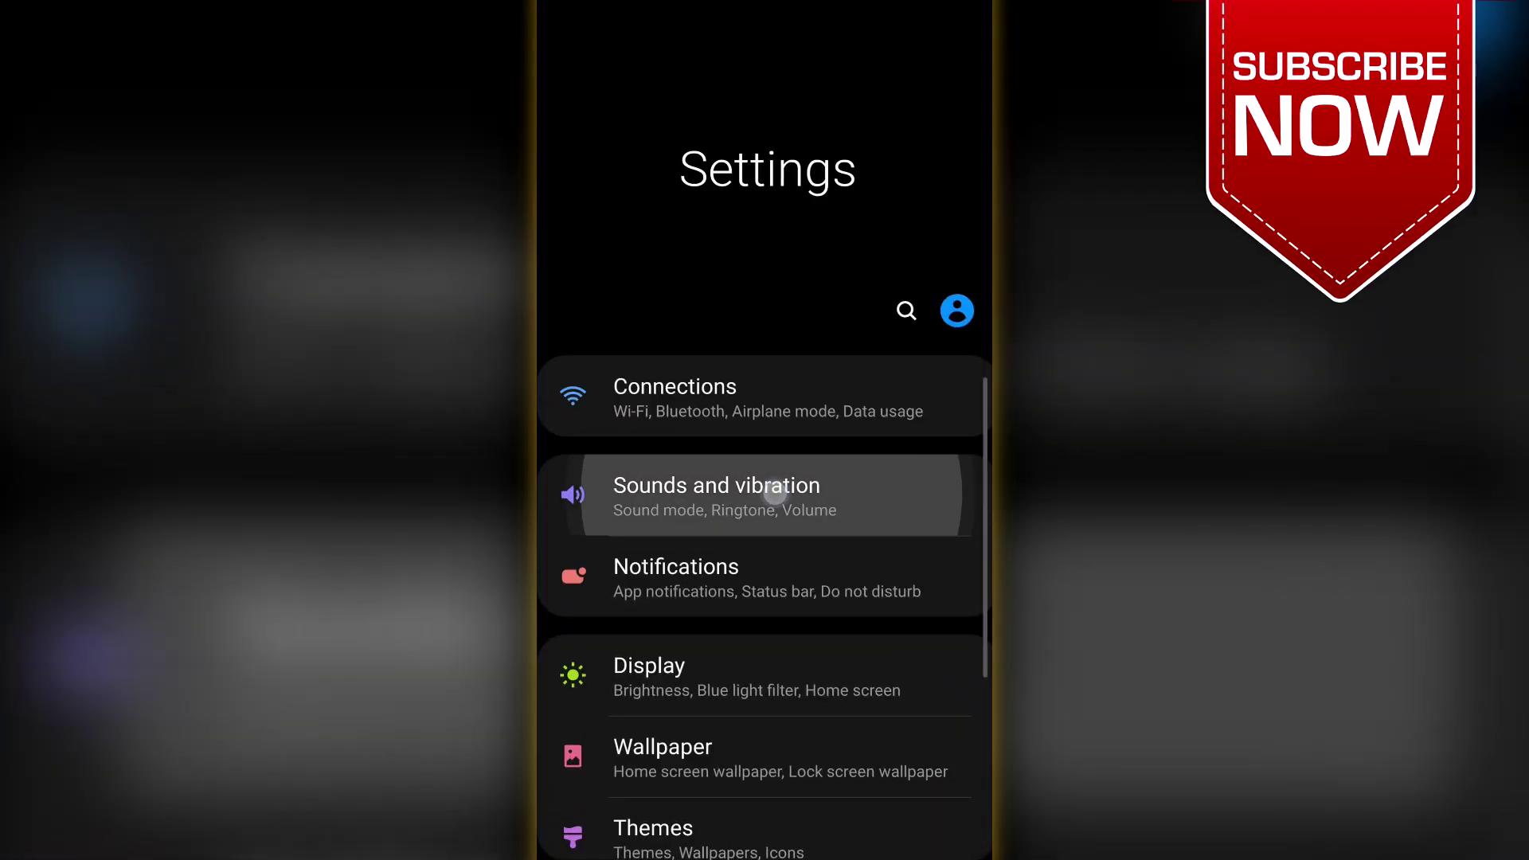
pyautogui.click(761, 398)
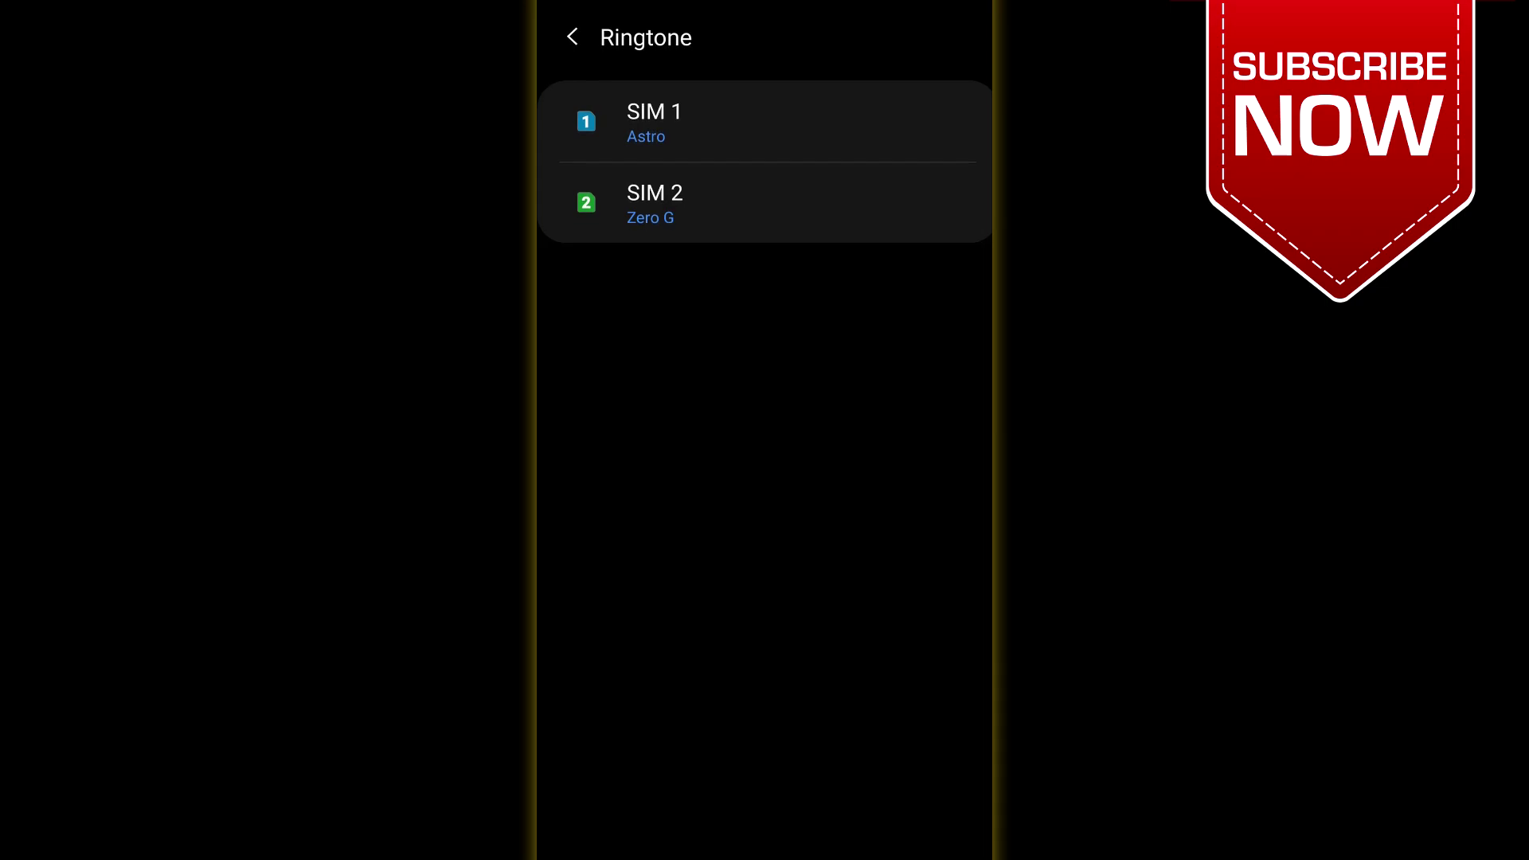
pyautogui.click(875, 128)
pyautogui.moveTo(775, 215); pyautogui.dragTo(776, 573)
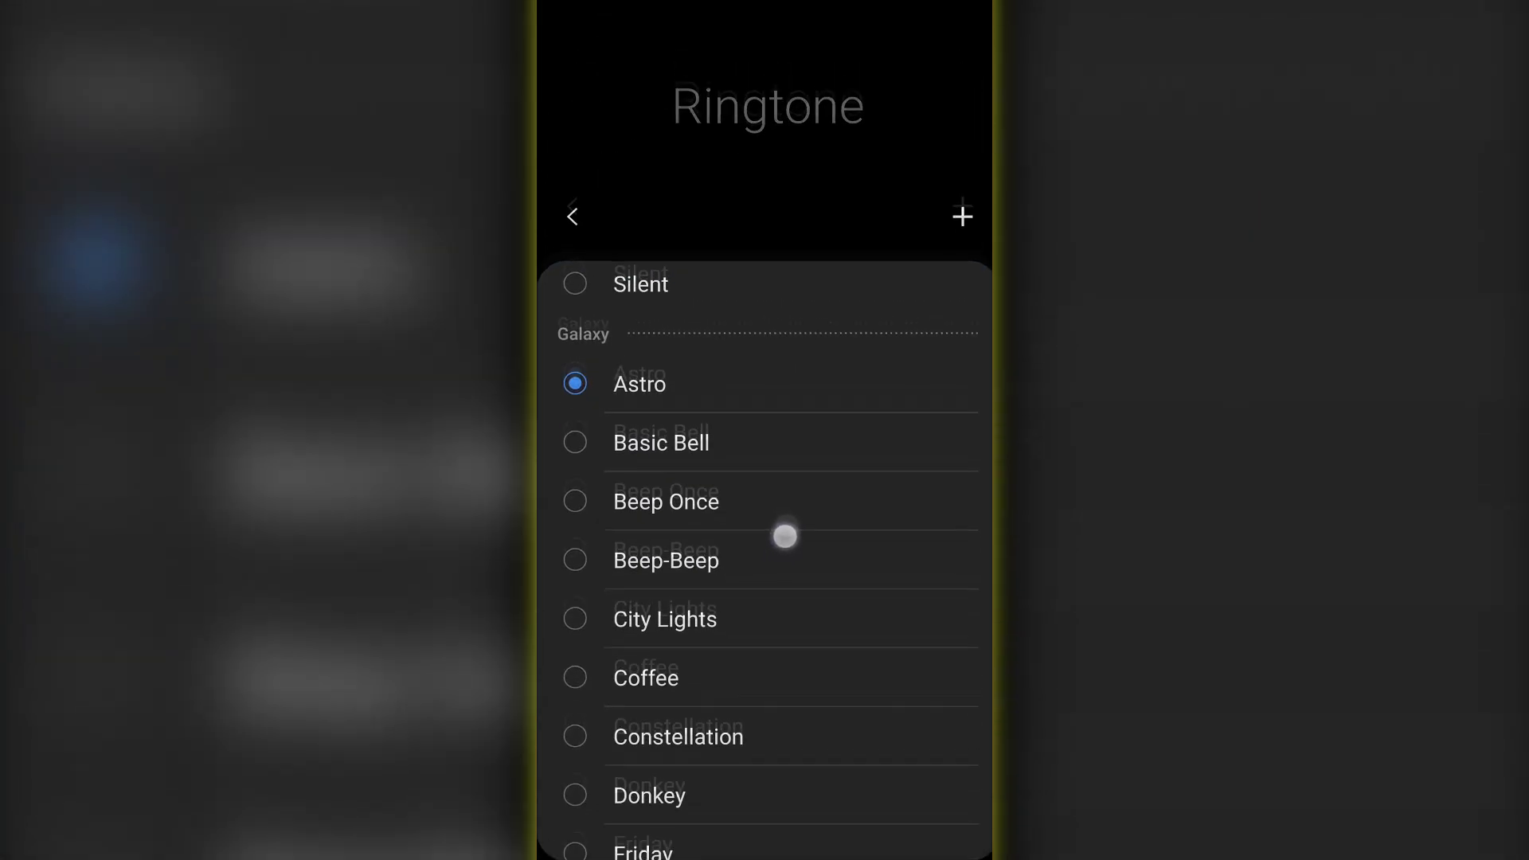
pyautogui.moveTo(785, 537); pyautogui.dragTo(785, 180)
pyautogui.scroll(10, 765, 478)
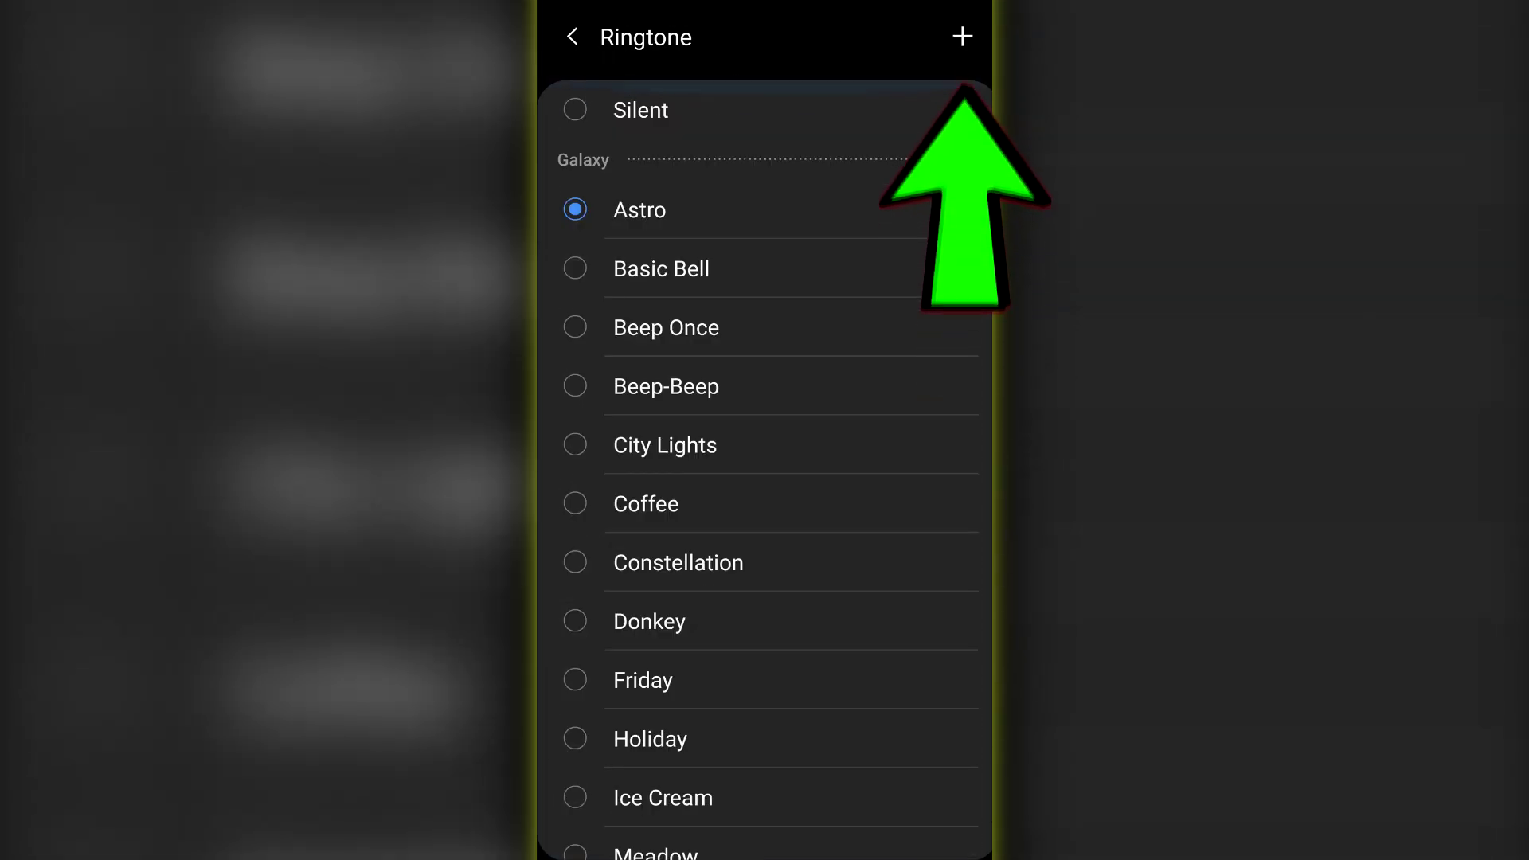
# Add Royals from the Sound picker's Tracks as a custom SIM 1 ringtone.
pyautogui.click(962, 37)
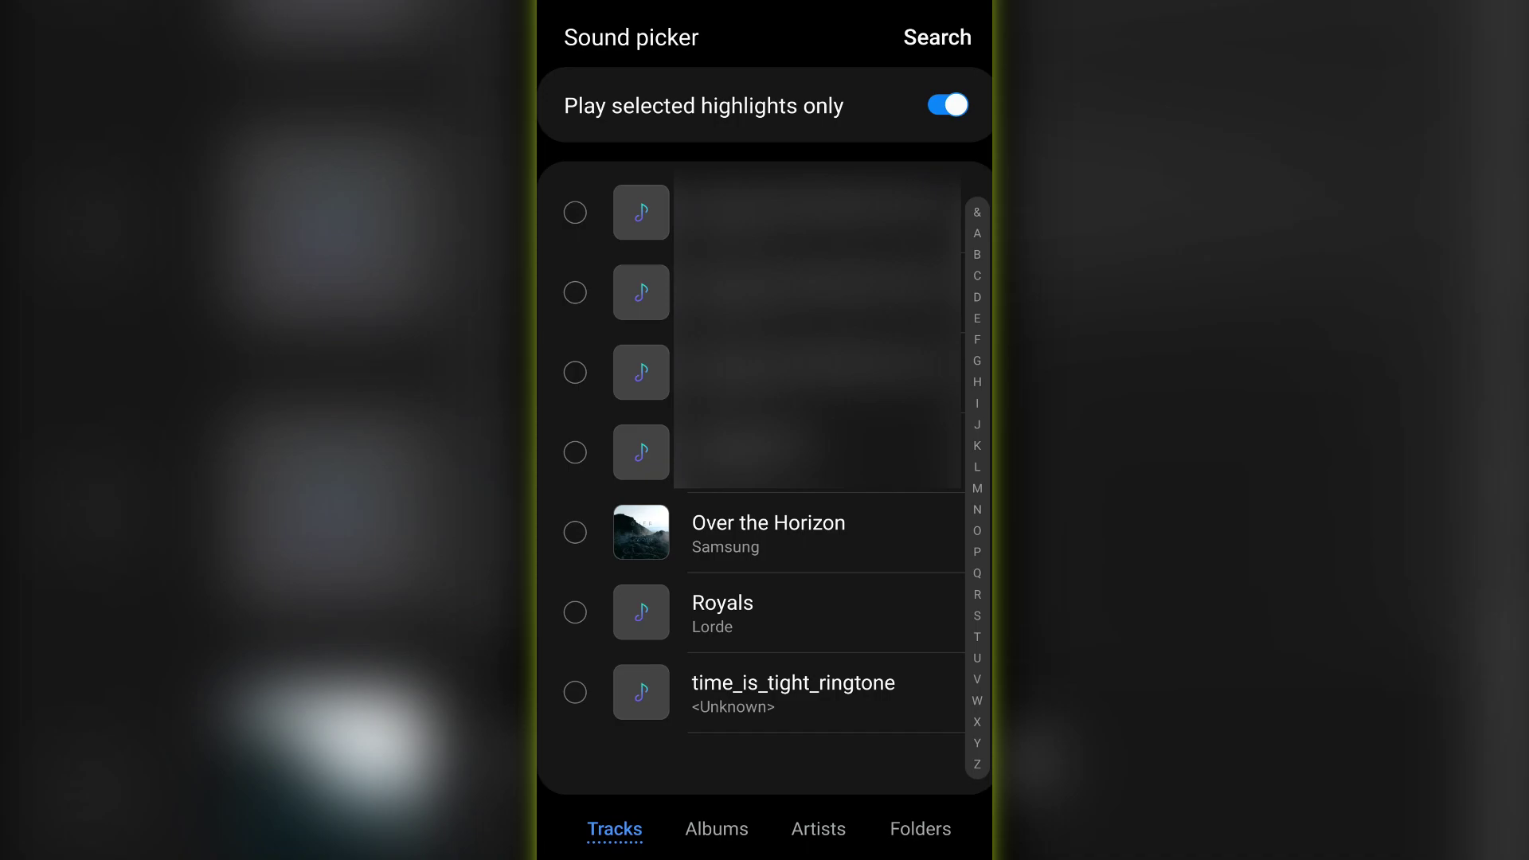
pyautogui.click(798, 614)
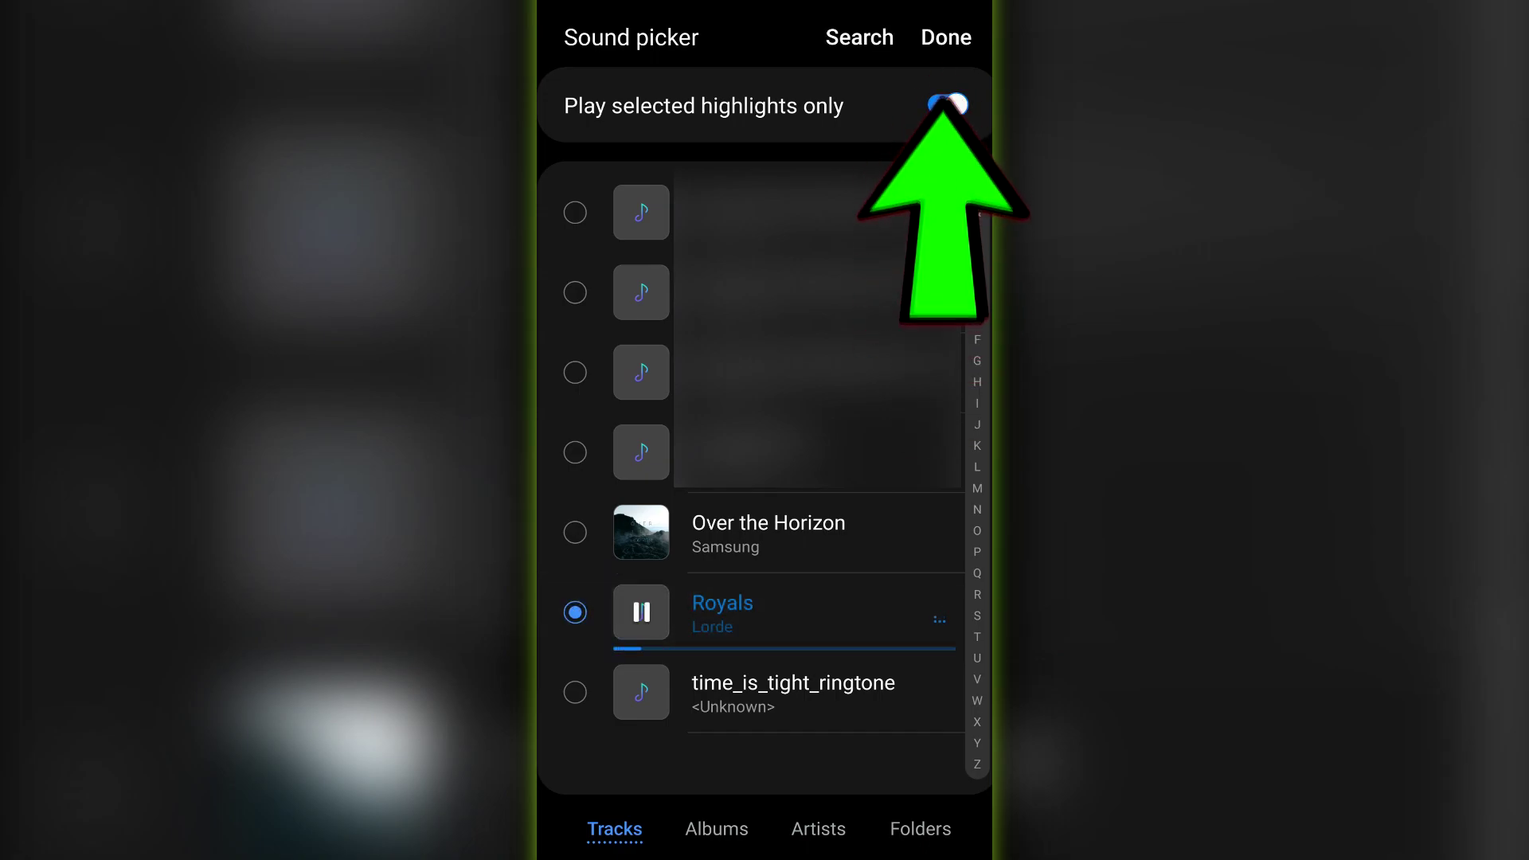
pyautogui.click(947, 37)
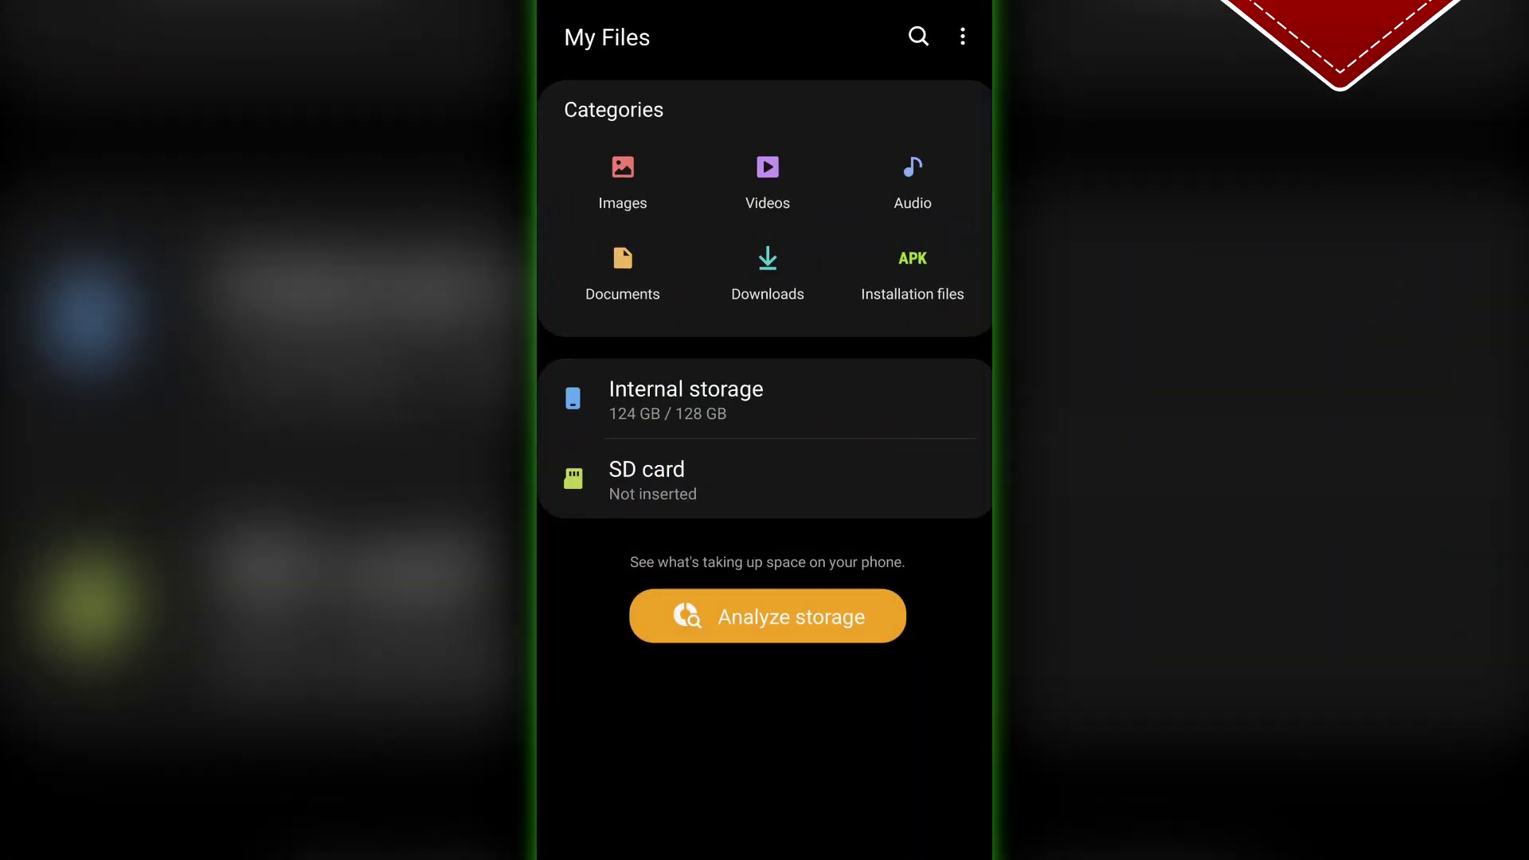
# Select royals.mp3 and time_is_tight_ringtone.mp3 in Internal storage > Music and copy them.
pyautogui.click(751, 386)
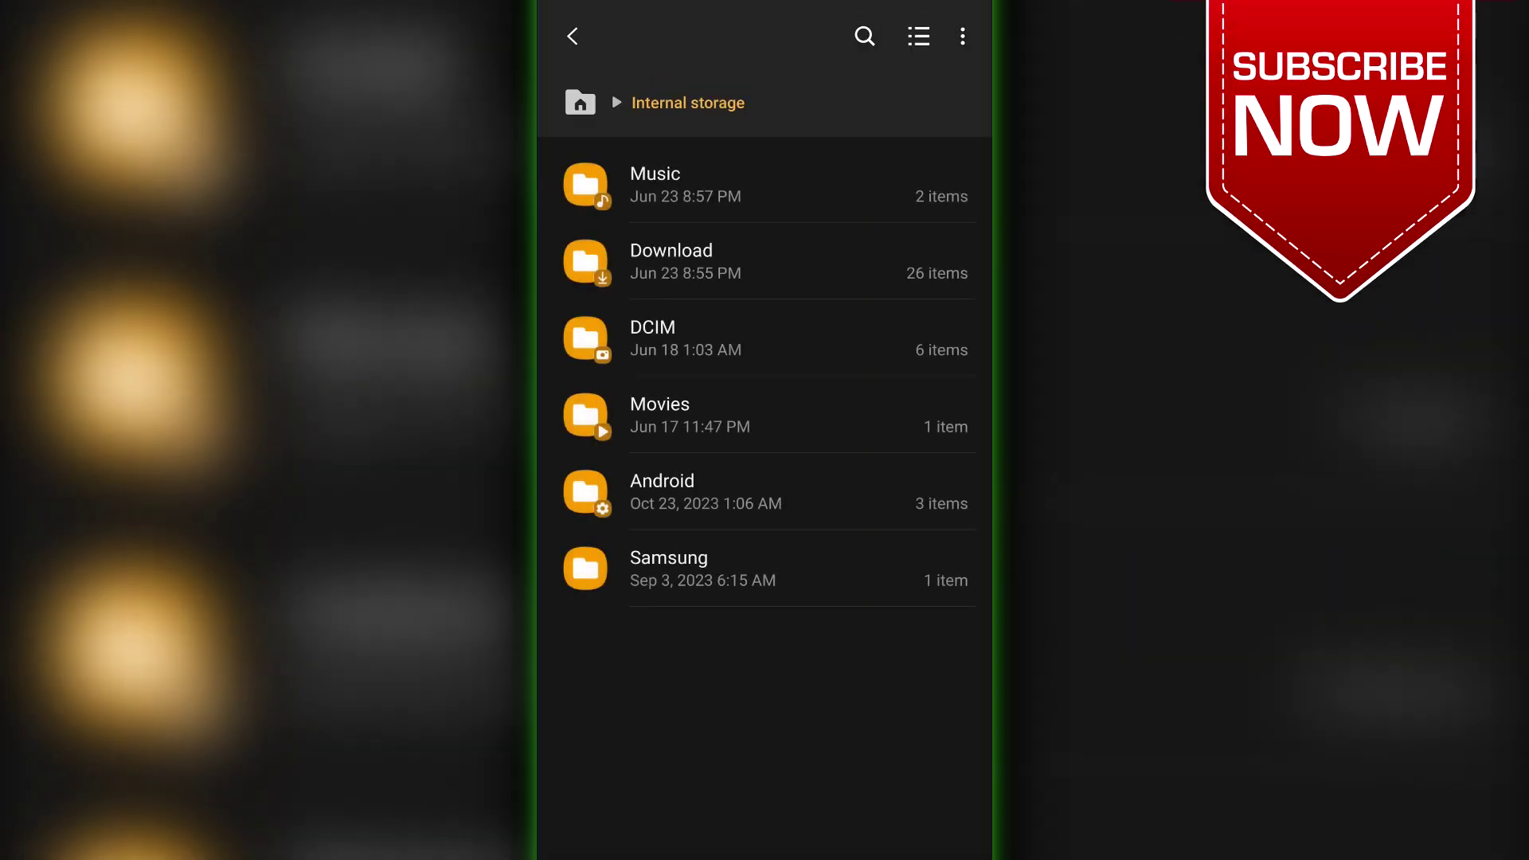
pyautogui.click(859, 192)
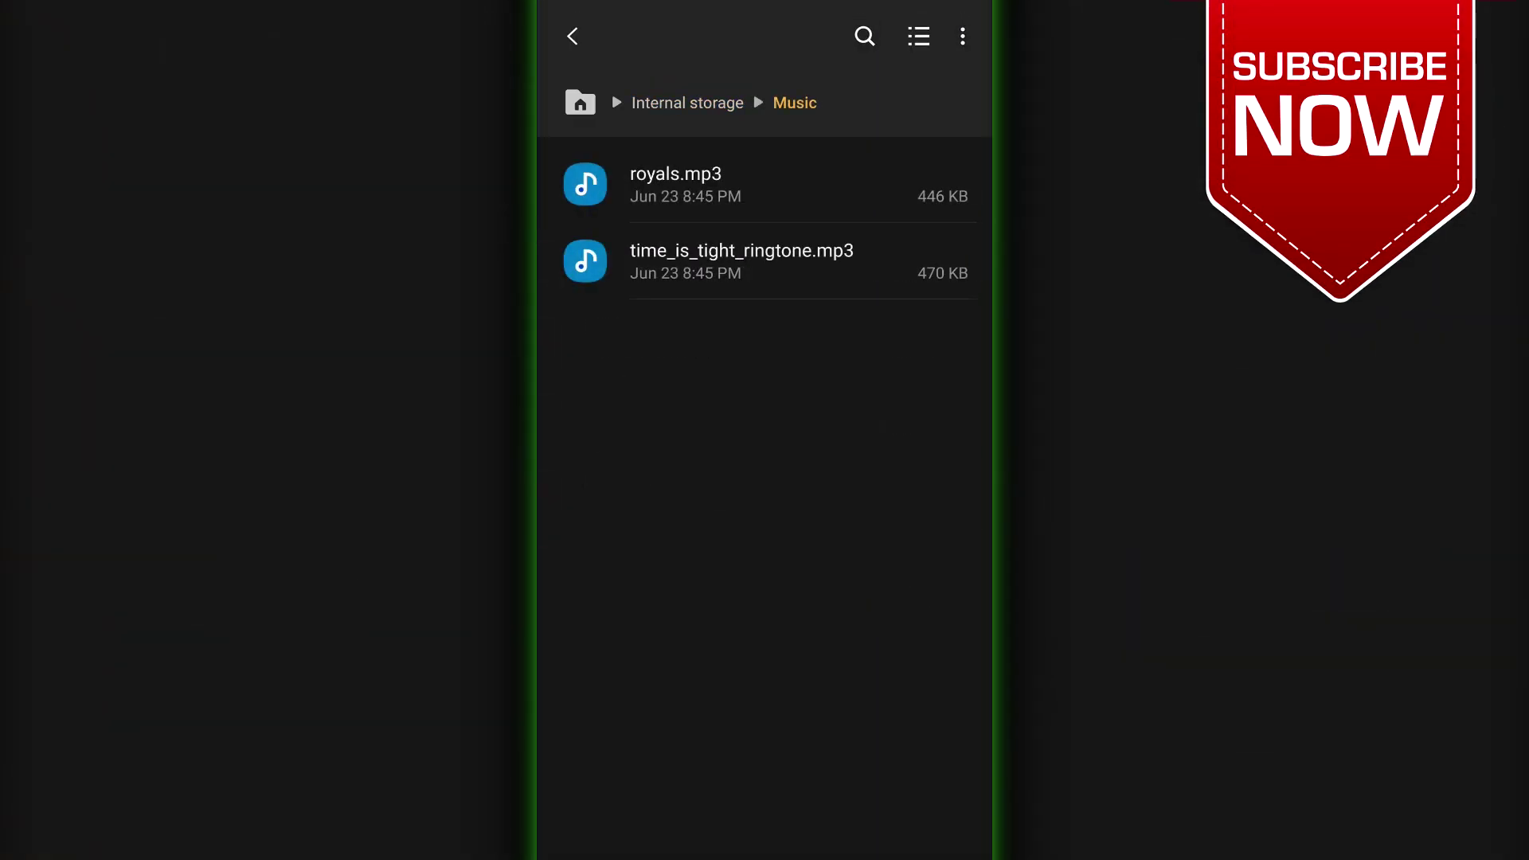
pyautogui.click(854, 195)
pyautogui.click(860, 269)
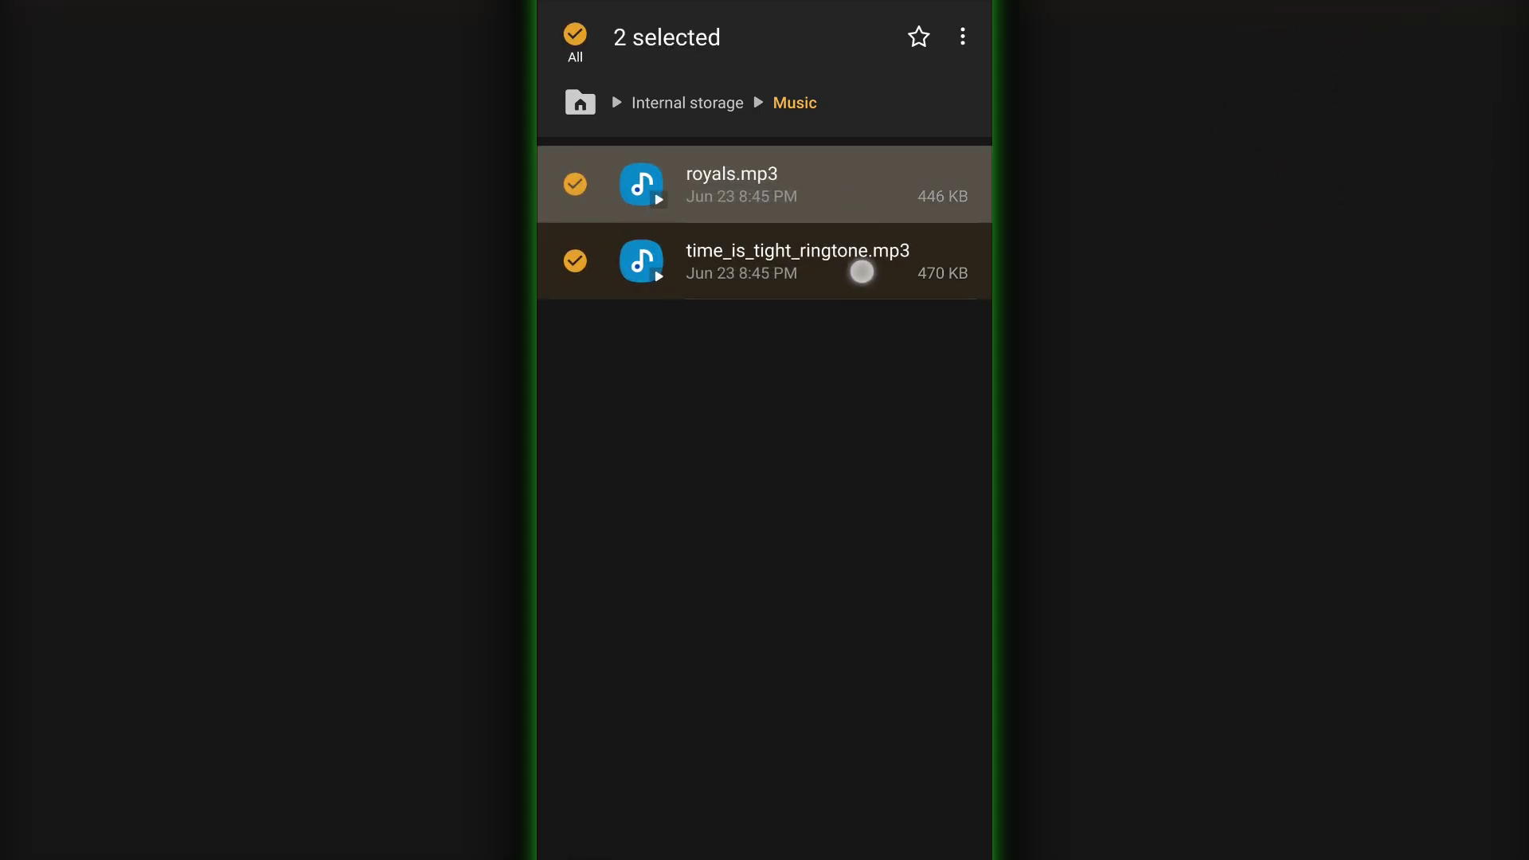
pyautogui.click(677, 822)
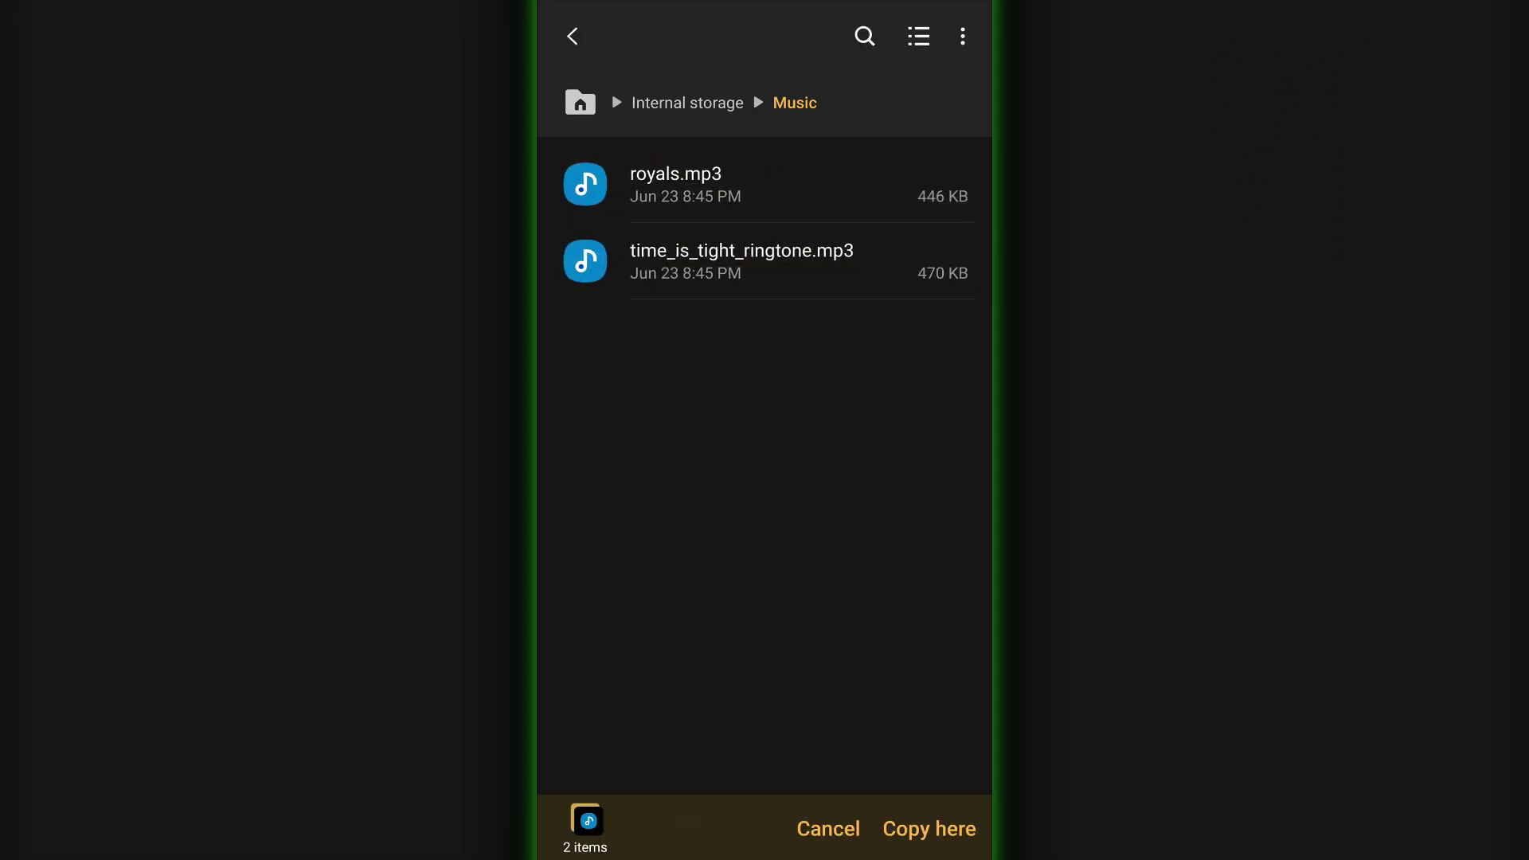
# Make a Ringtones folder in Internal storage and paste both copied songs into it.
pyautogui.press('Escape')
pyautogui.click(963, 37)
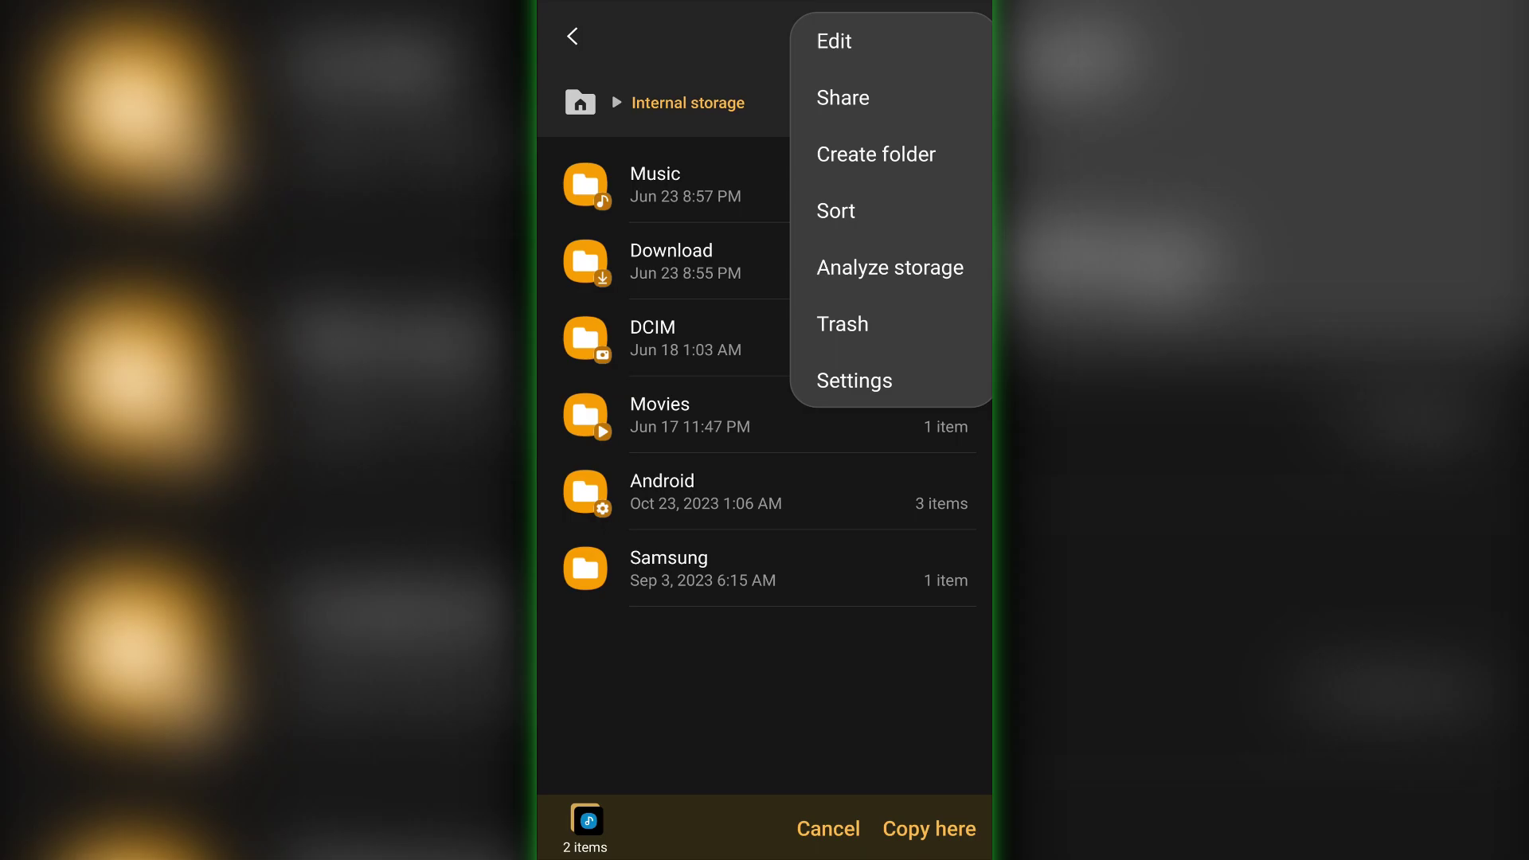
pyautogui.click(892, 154)
pyautogui.write('R')
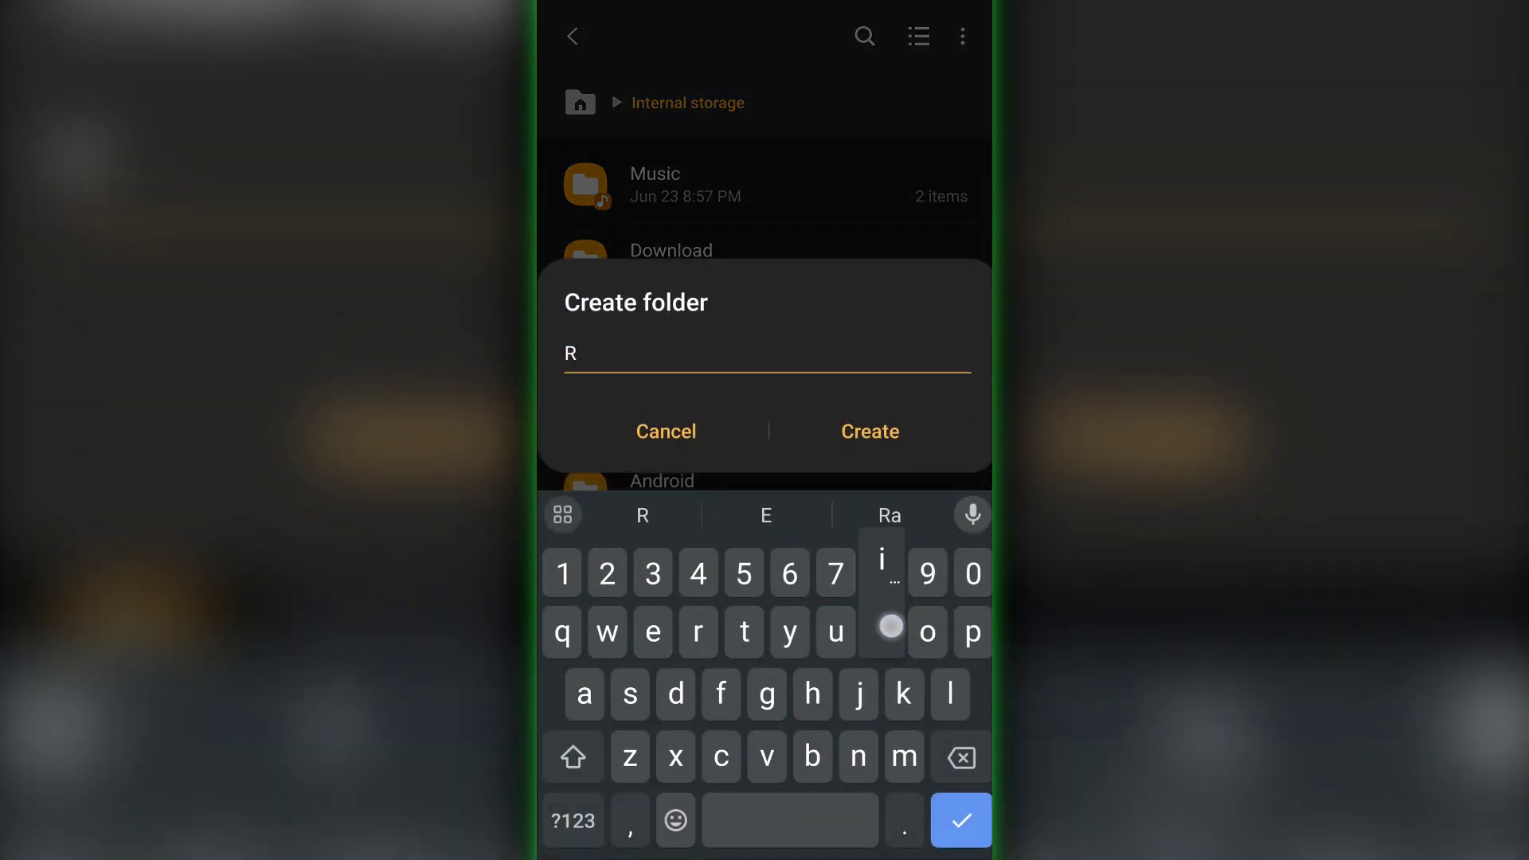
pyautogui.write('ing')
pyautogui.click(766, 515)
pyautogui.click(962, 757)
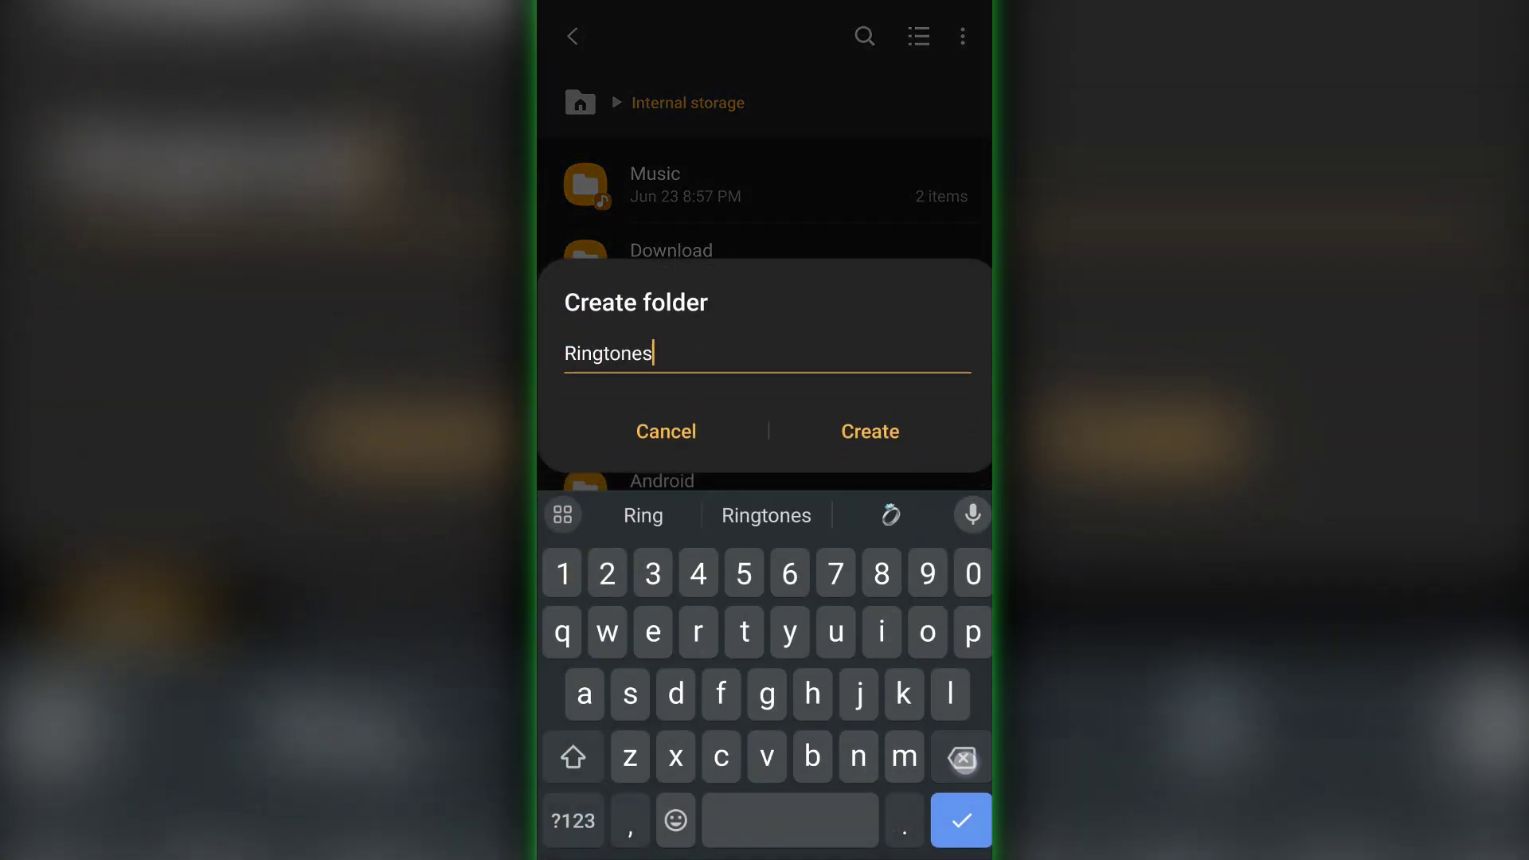
pyautogui.click(870, 432)
pyautogui.click(682, 184)
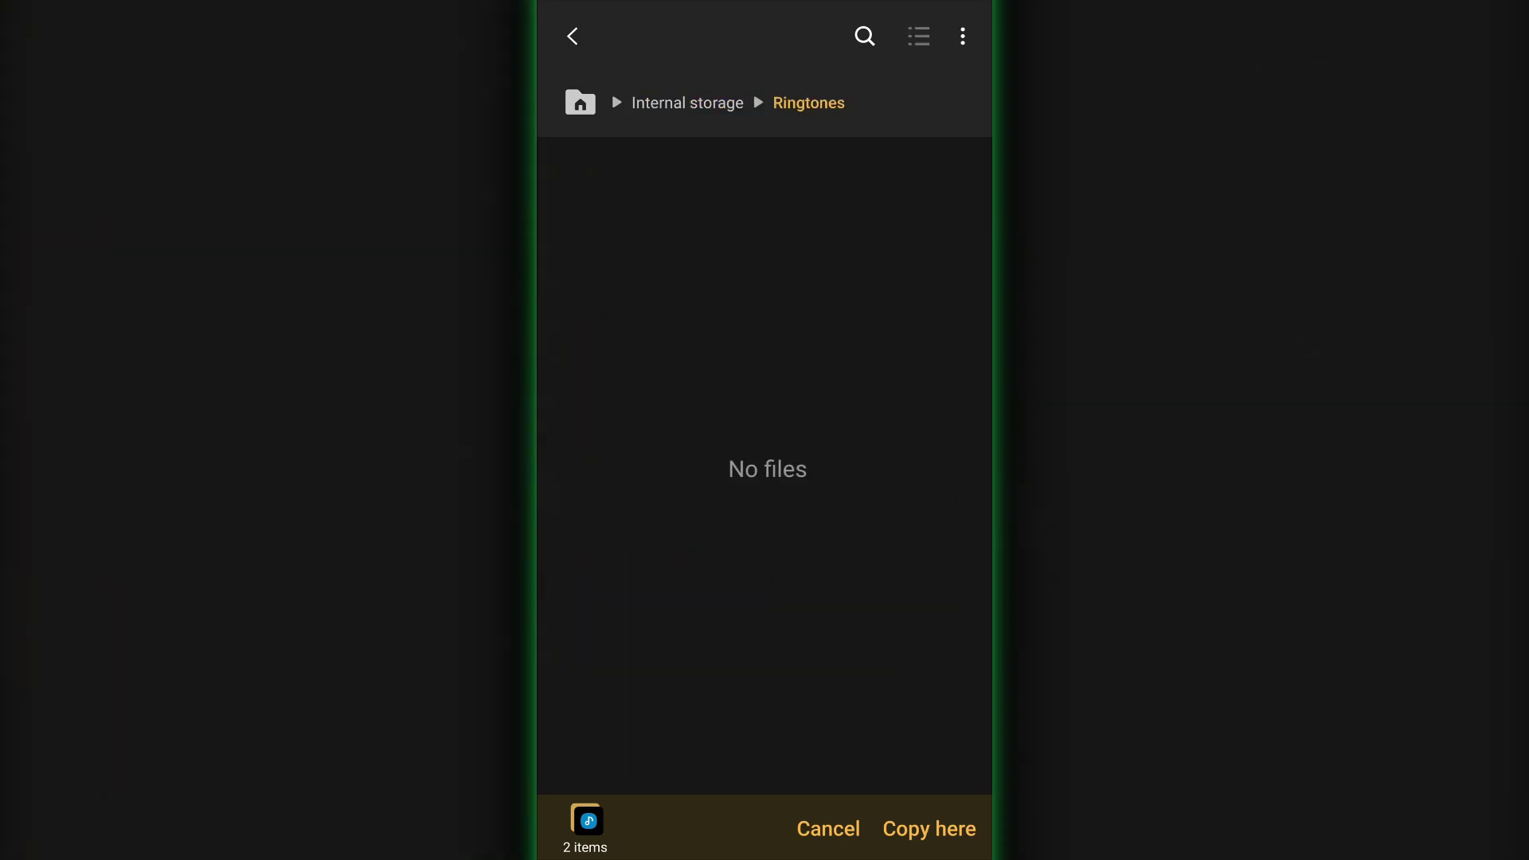
pyautogui.click(931, 828)
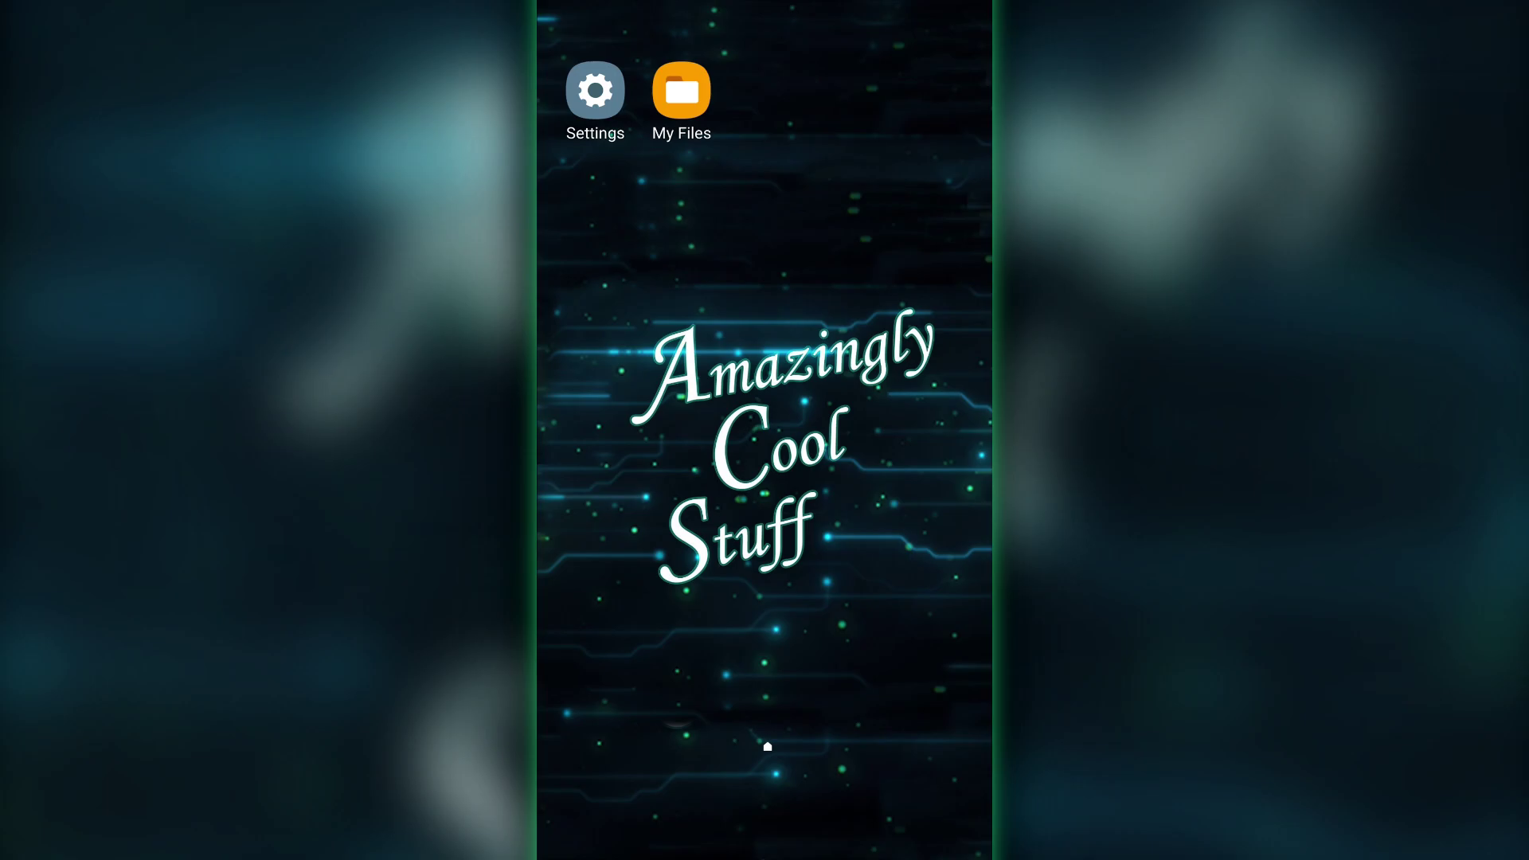
# Open the SIM 1 ringtone list from Settings > Sounds and vibration > Ringtone.
pyautogui.click(595, 94)
pyautogui.click(682, 489)
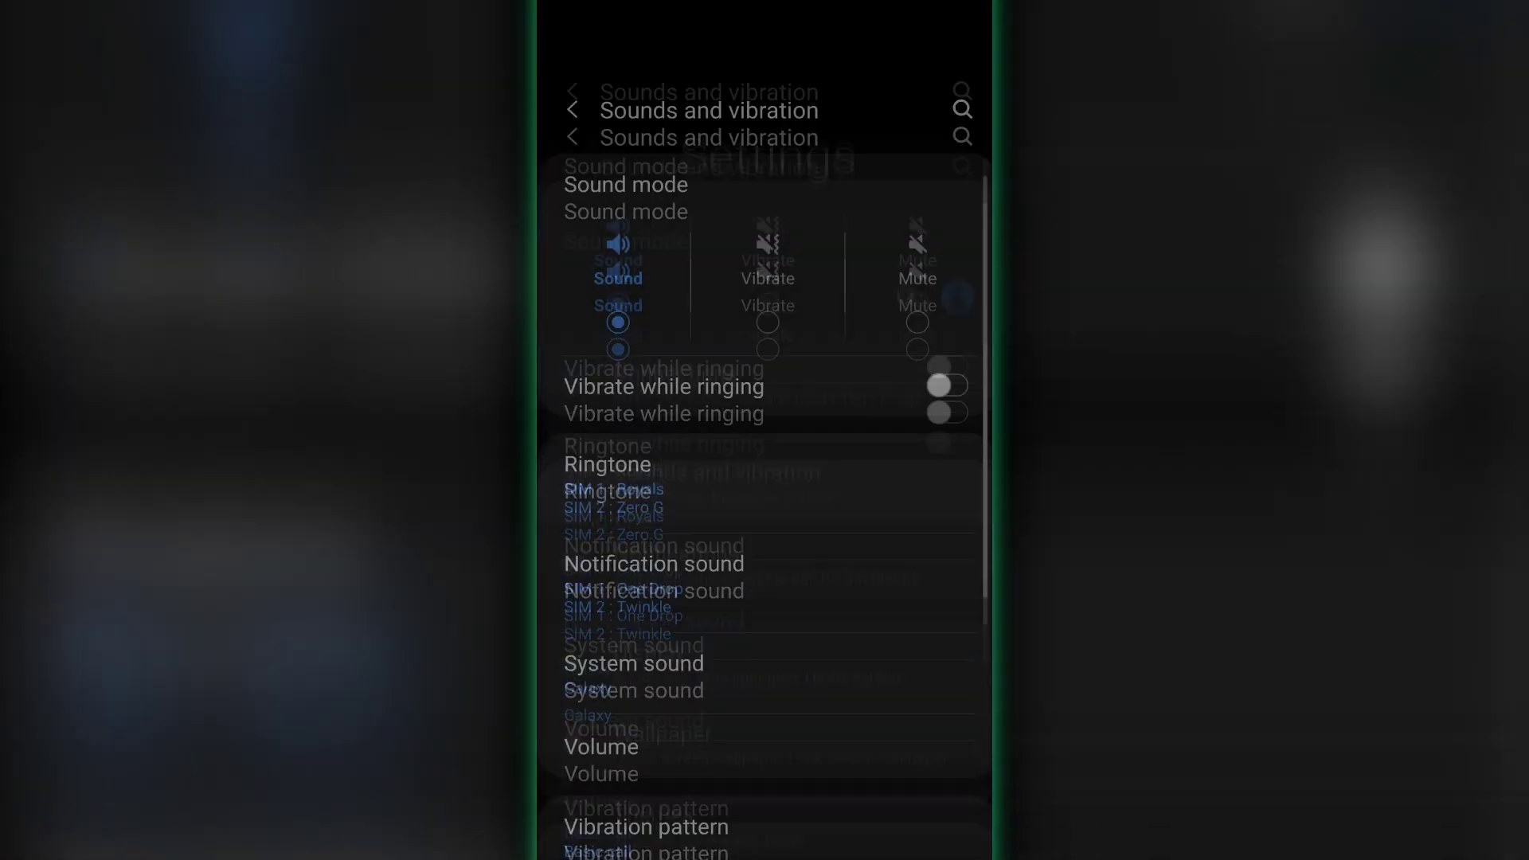
pyautogui.click(607, 411)
pyautogui.click(875, 127)
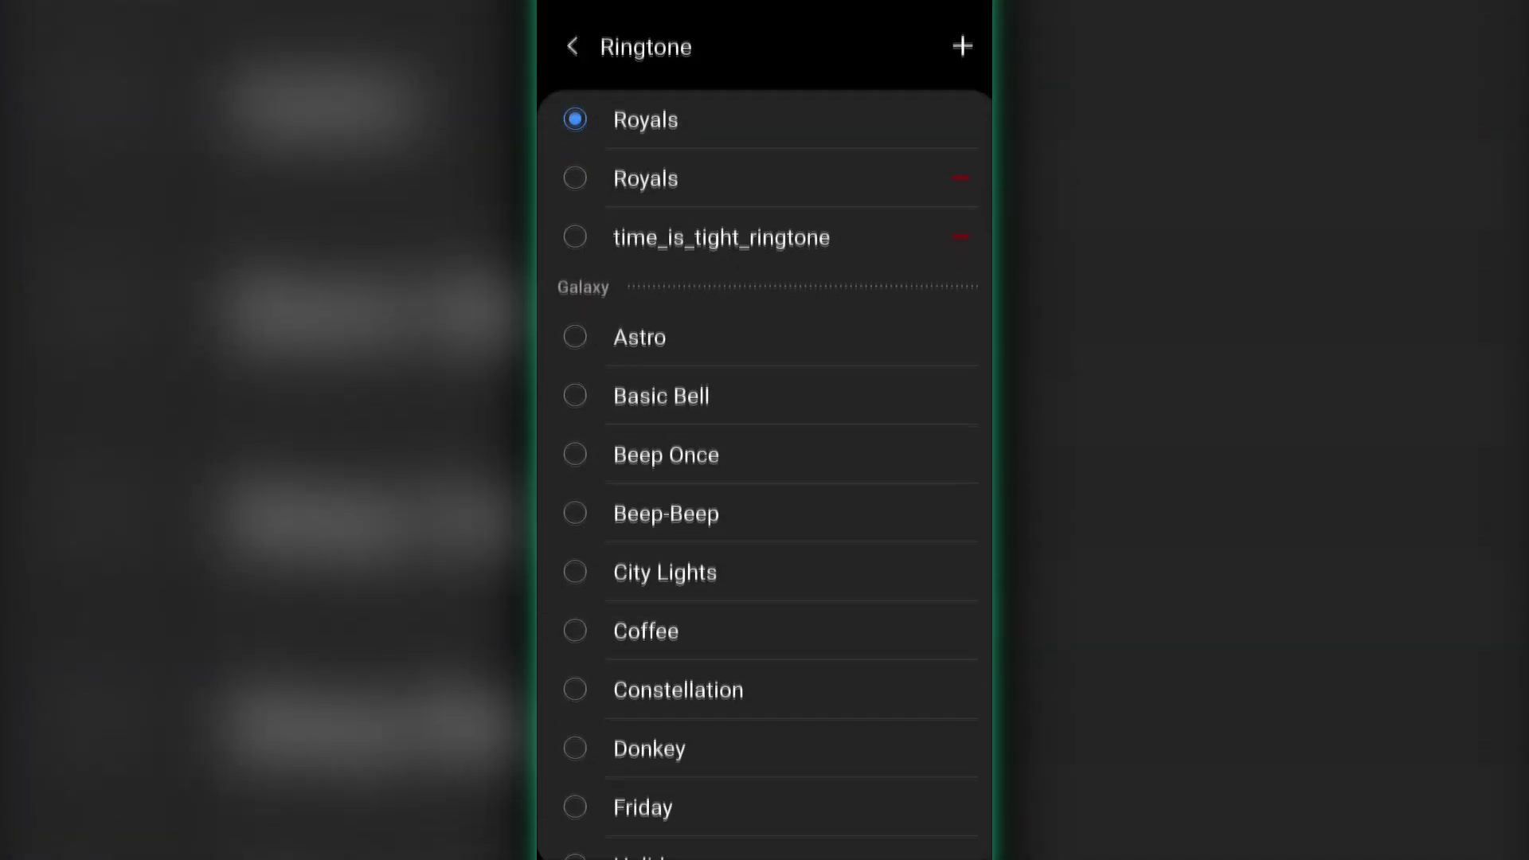
# Choose time_is_tight_ringtone in the SIM 1 ringtone list.
pyautogui.click(806, 332)
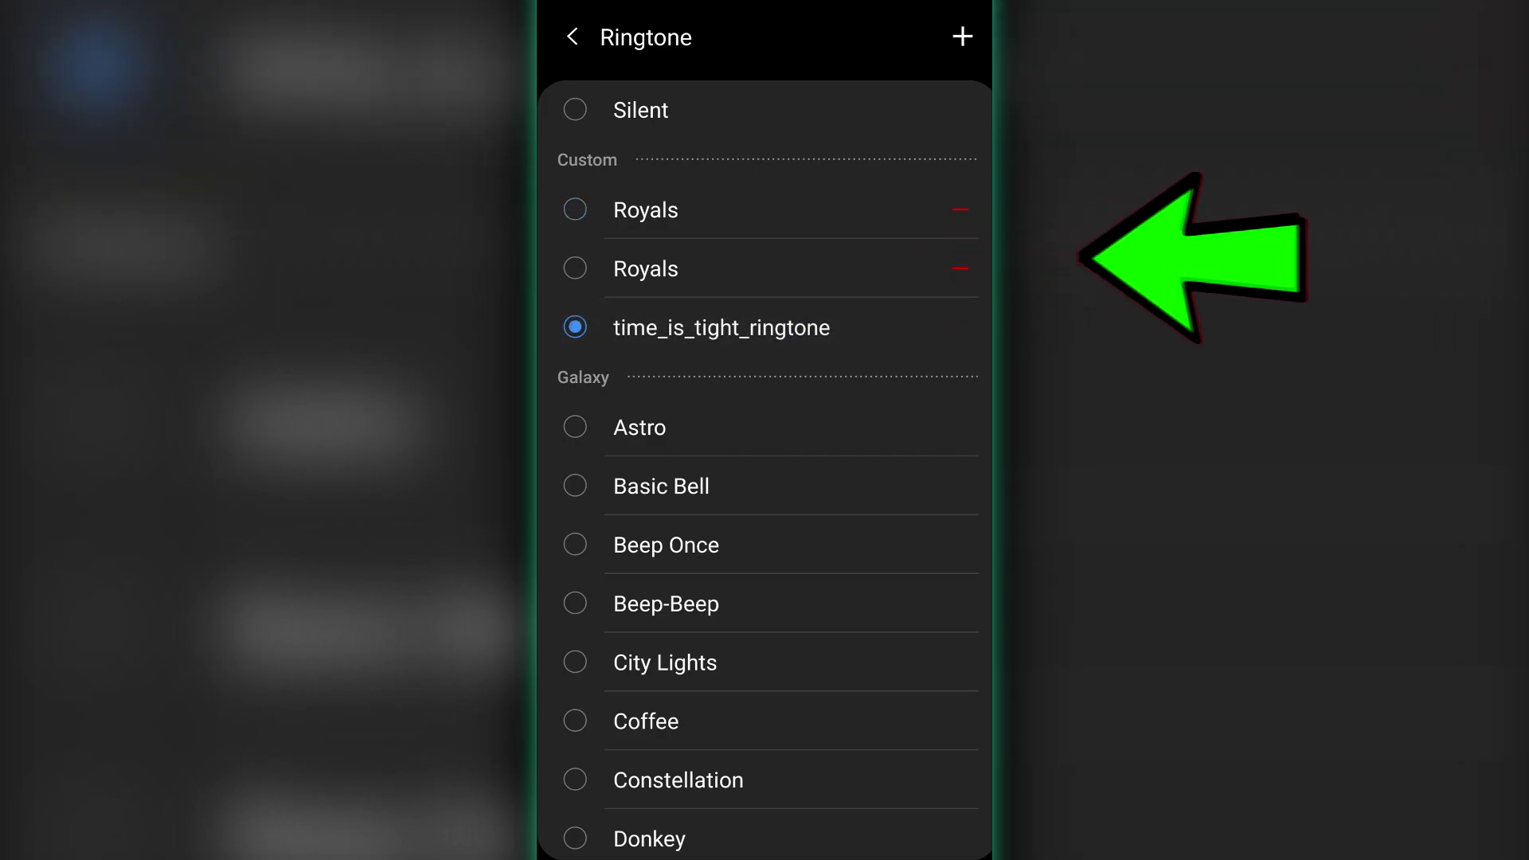
pyautogui.click(764, 268)
pyautogui.click(798, 344)
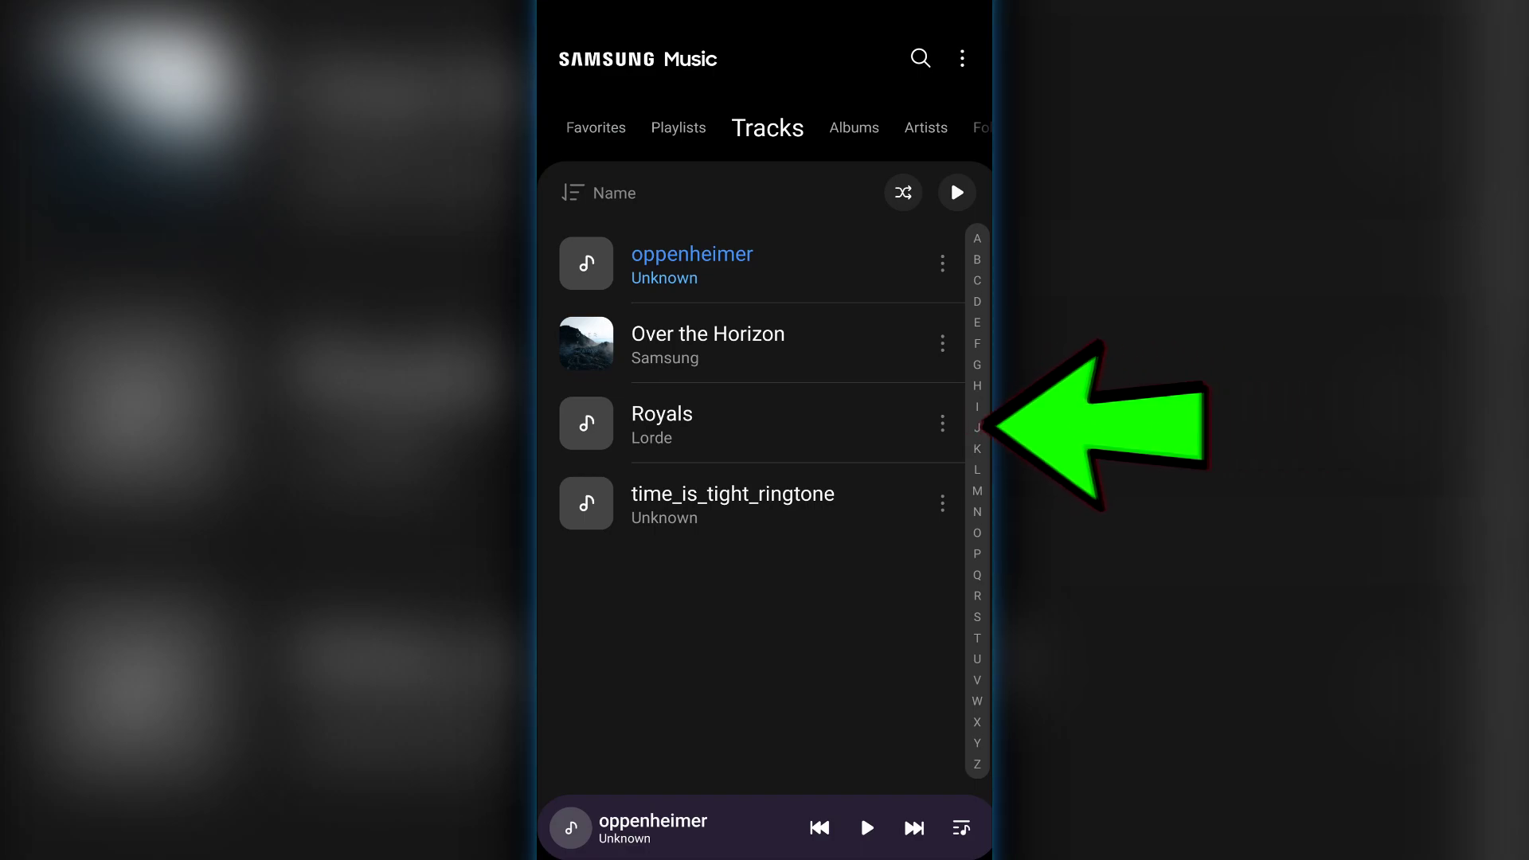
# Choose Set as from the options menu of Royals in Samsung Music Tracks.
pyautogui.click(943, 423)
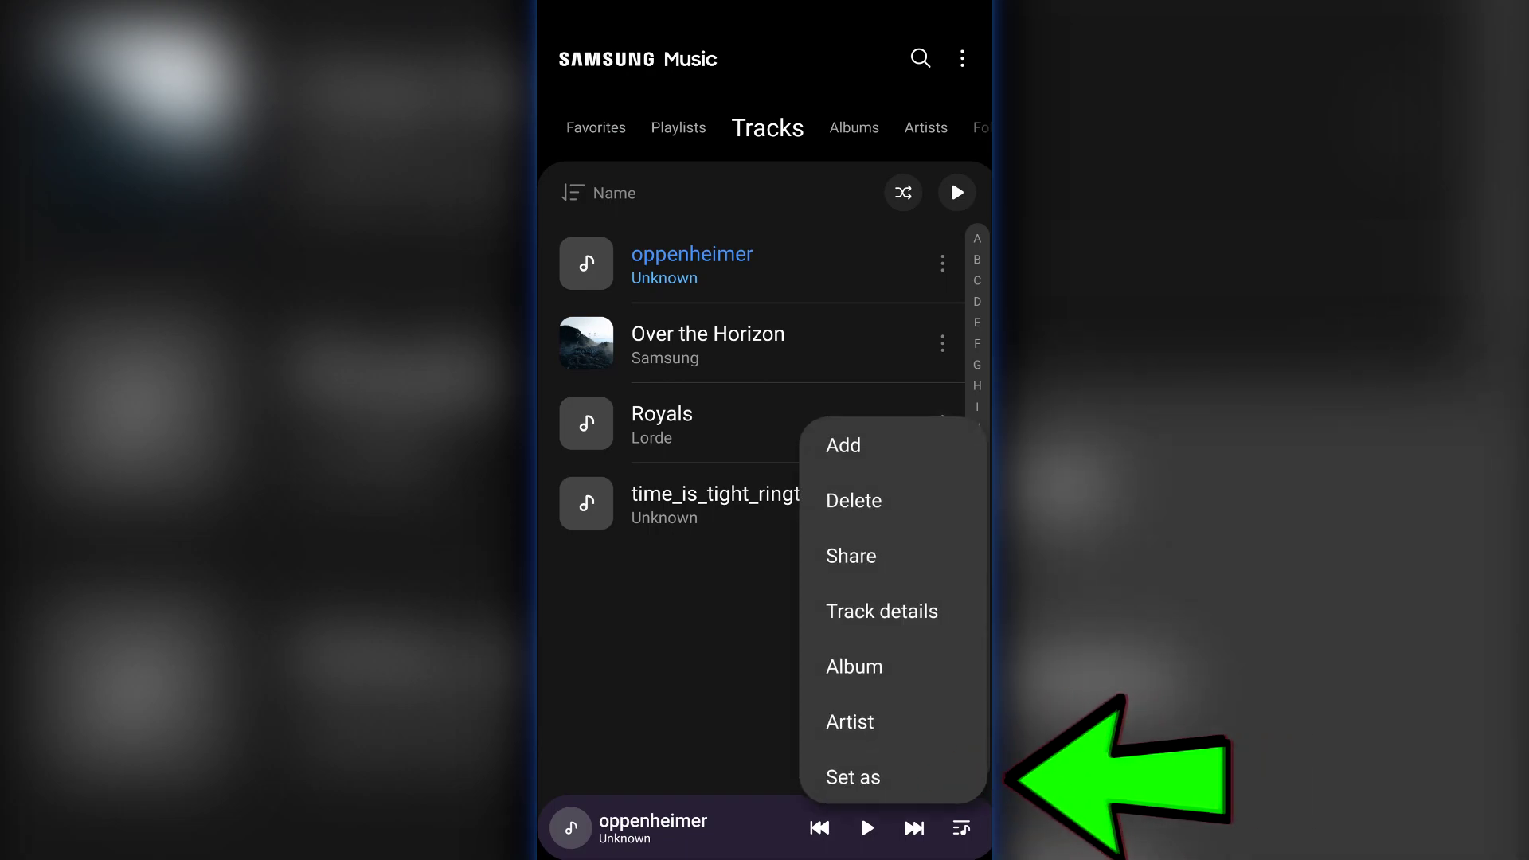
pyautogui.click(889, 784)
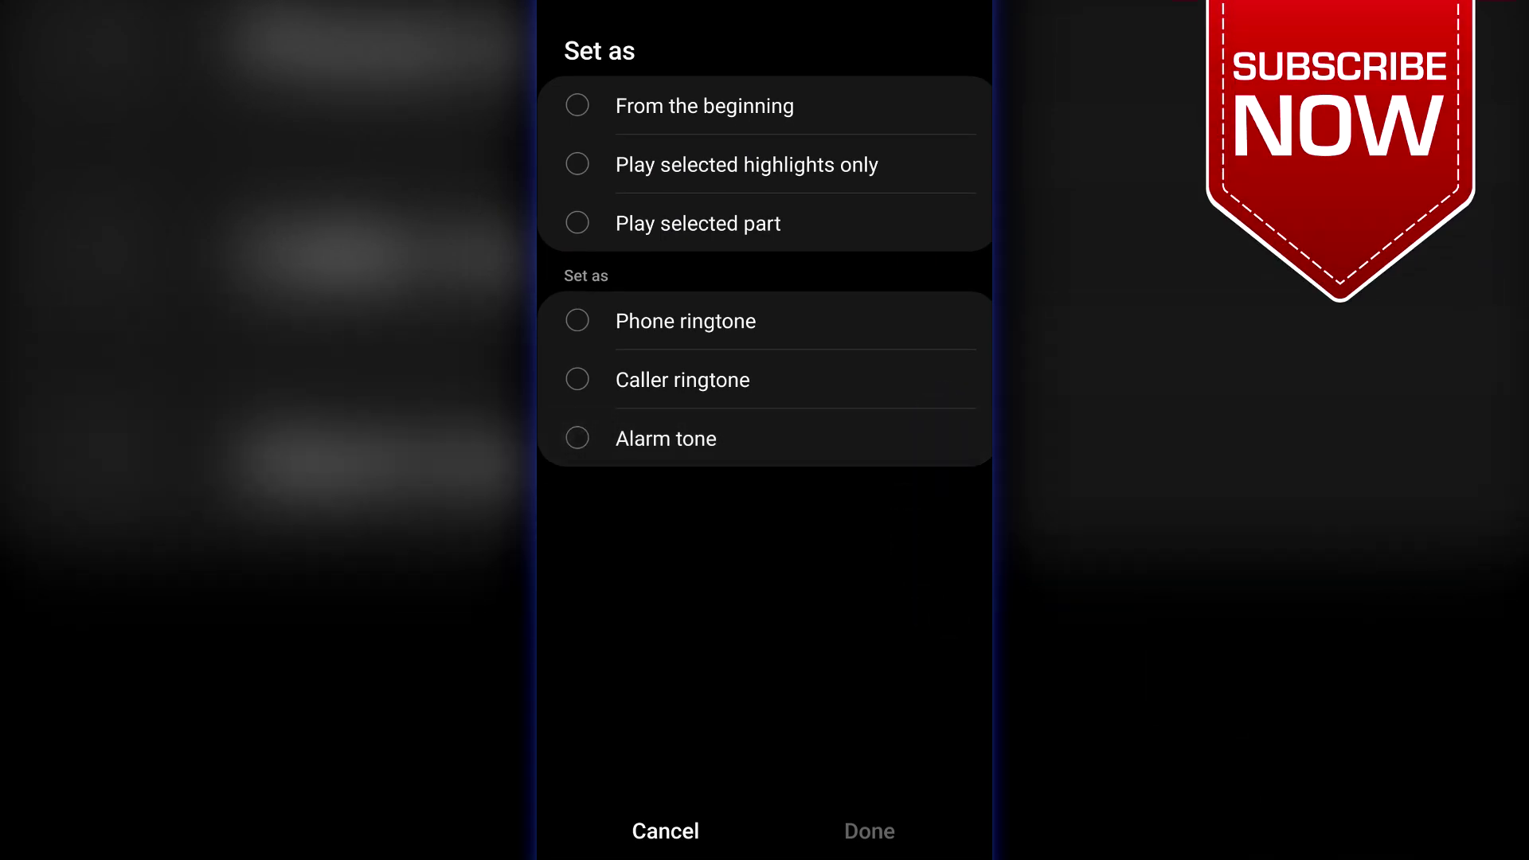
# Apply Royals as Phone ringtone playing From the beginning, then go to the home screen.
pyautogui.click(705, 106)
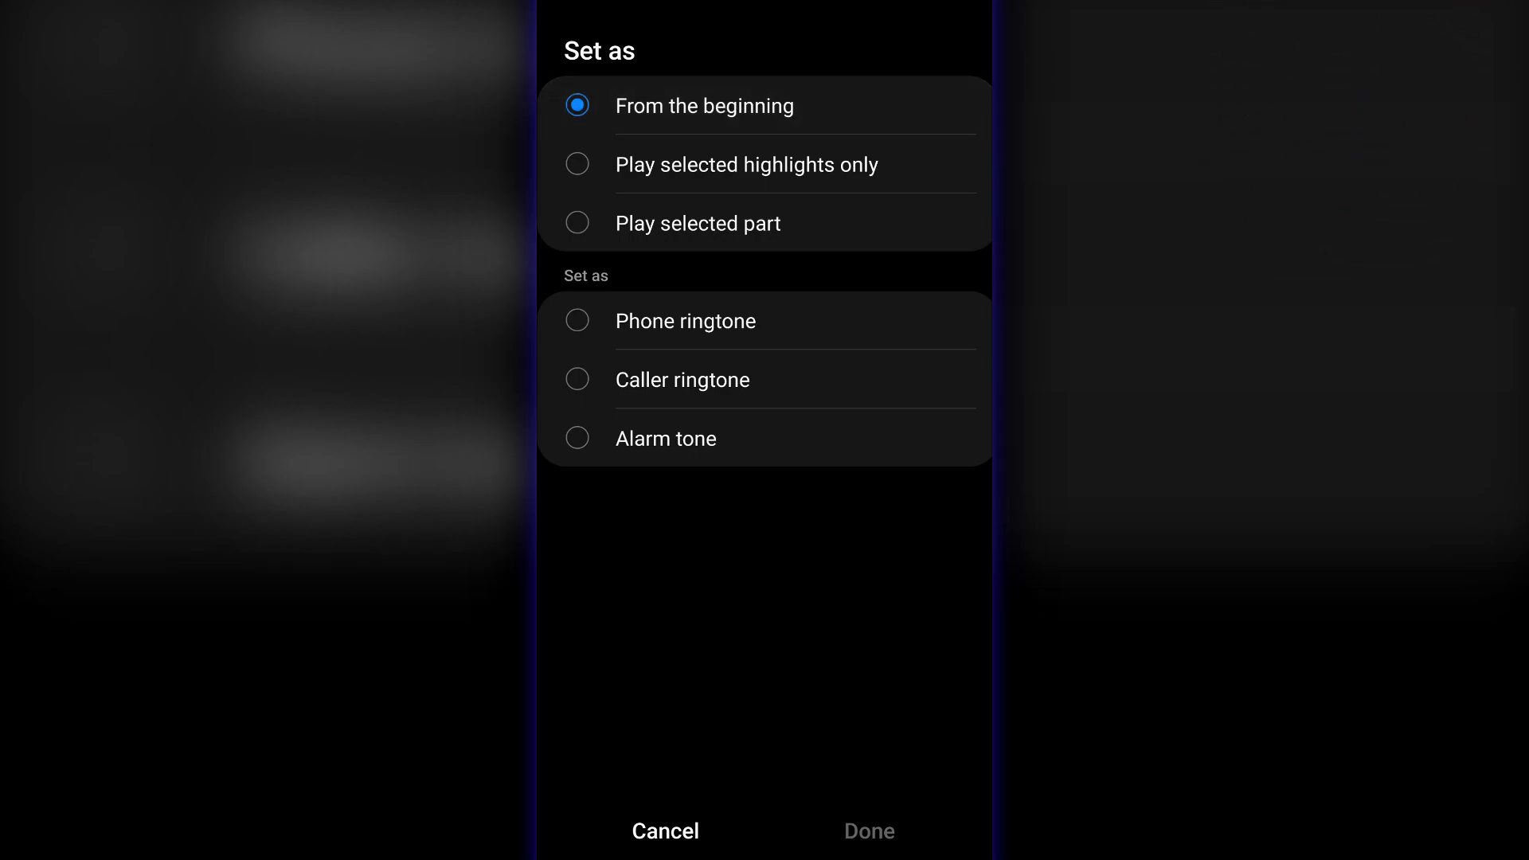
pyautogui.click(686, 320)
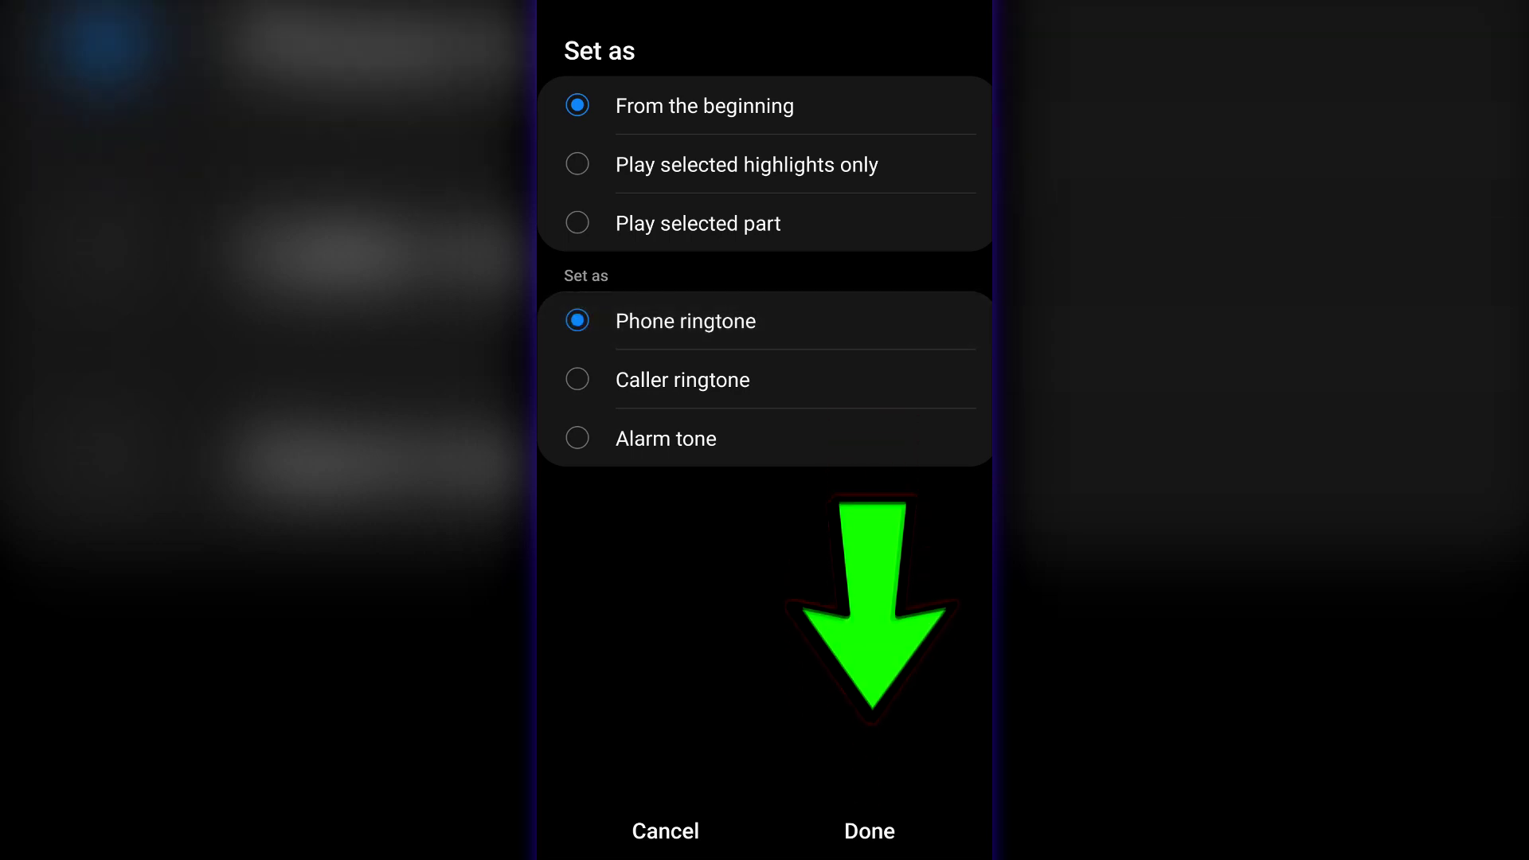
pyautogui.click(870, 830)
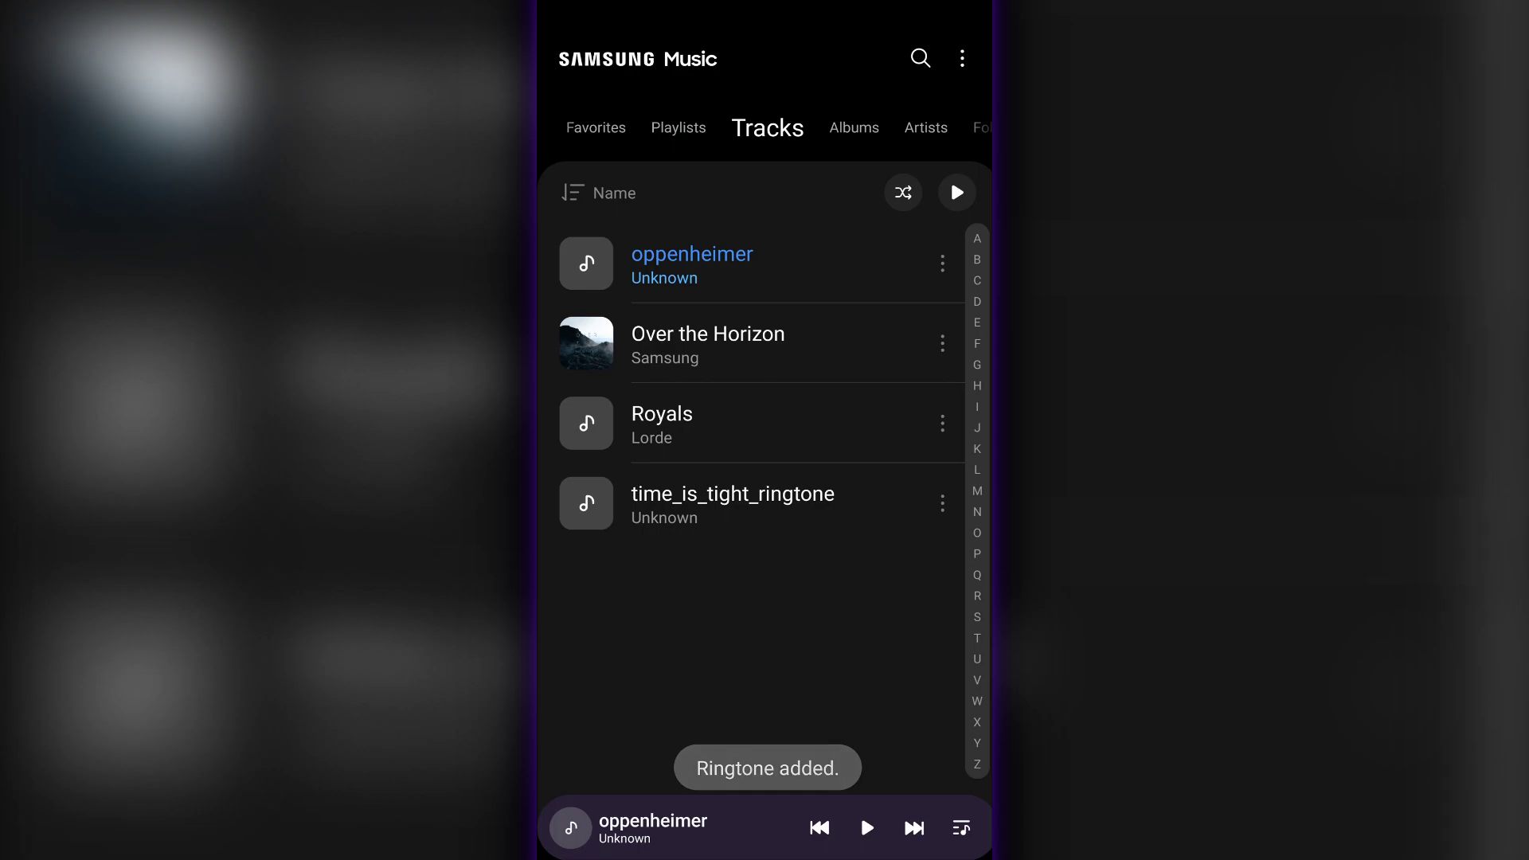
pyautogui.press('super')
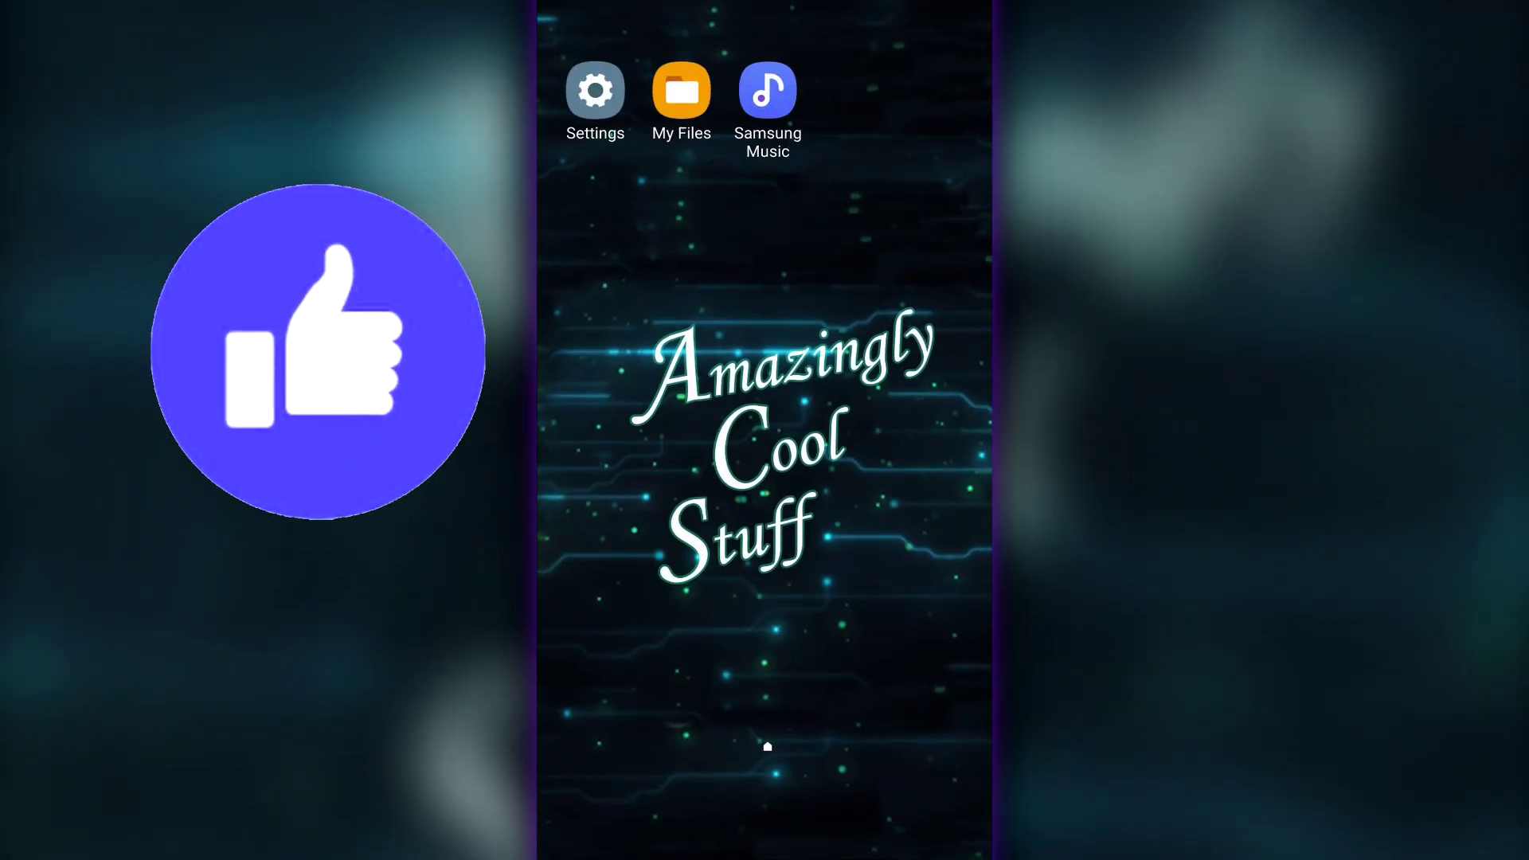
# Check the Settings > Sounds and vibration > Ringtone screen for Royals on SIM 1.
pyautogui.click(595, 91)
pyautogui.click(717, 497)
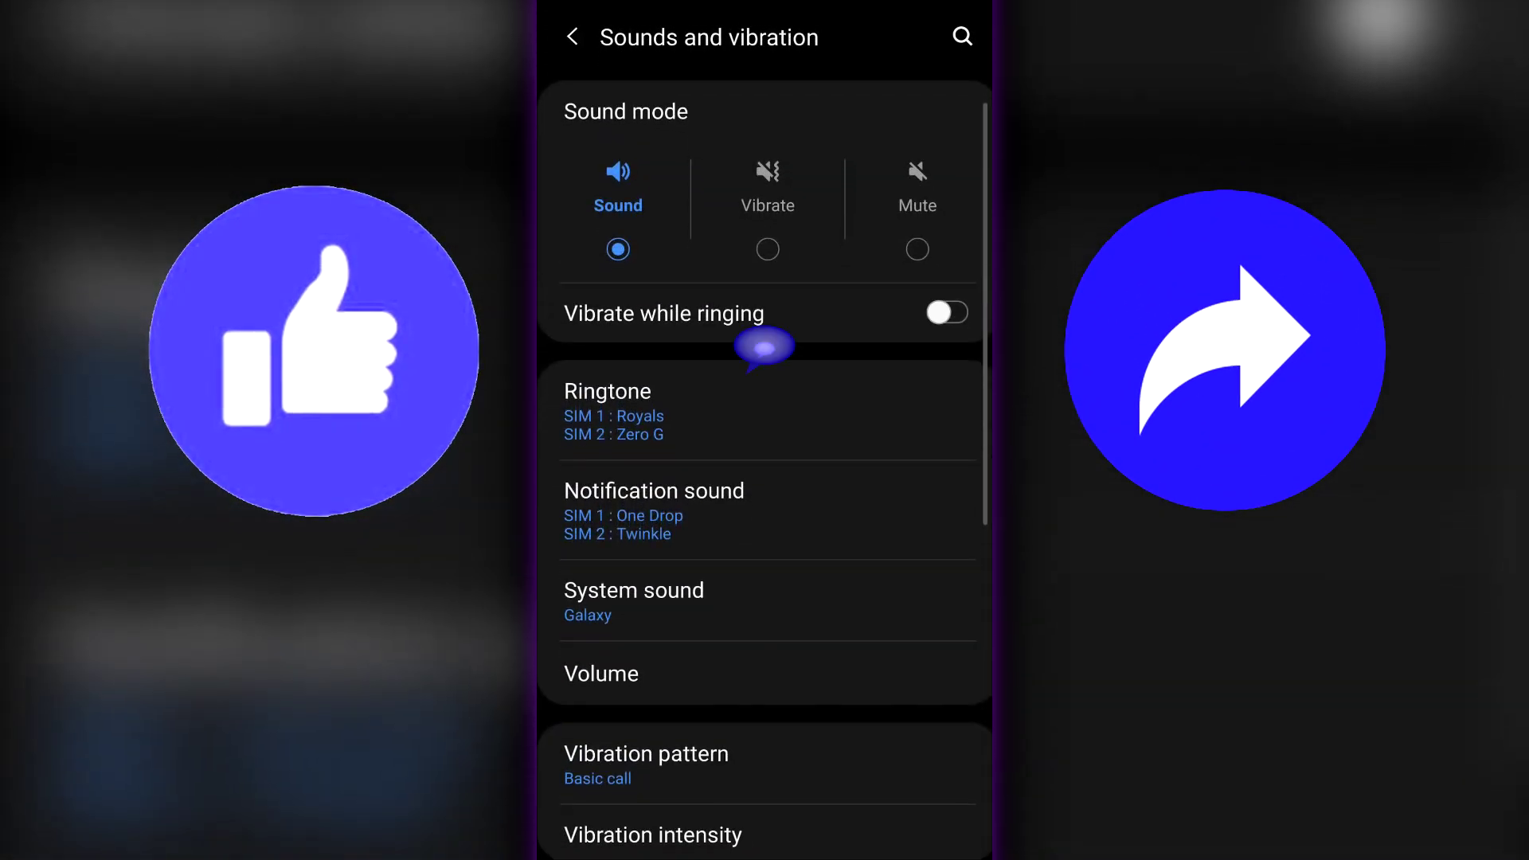
pyautogui.click(717, 395)
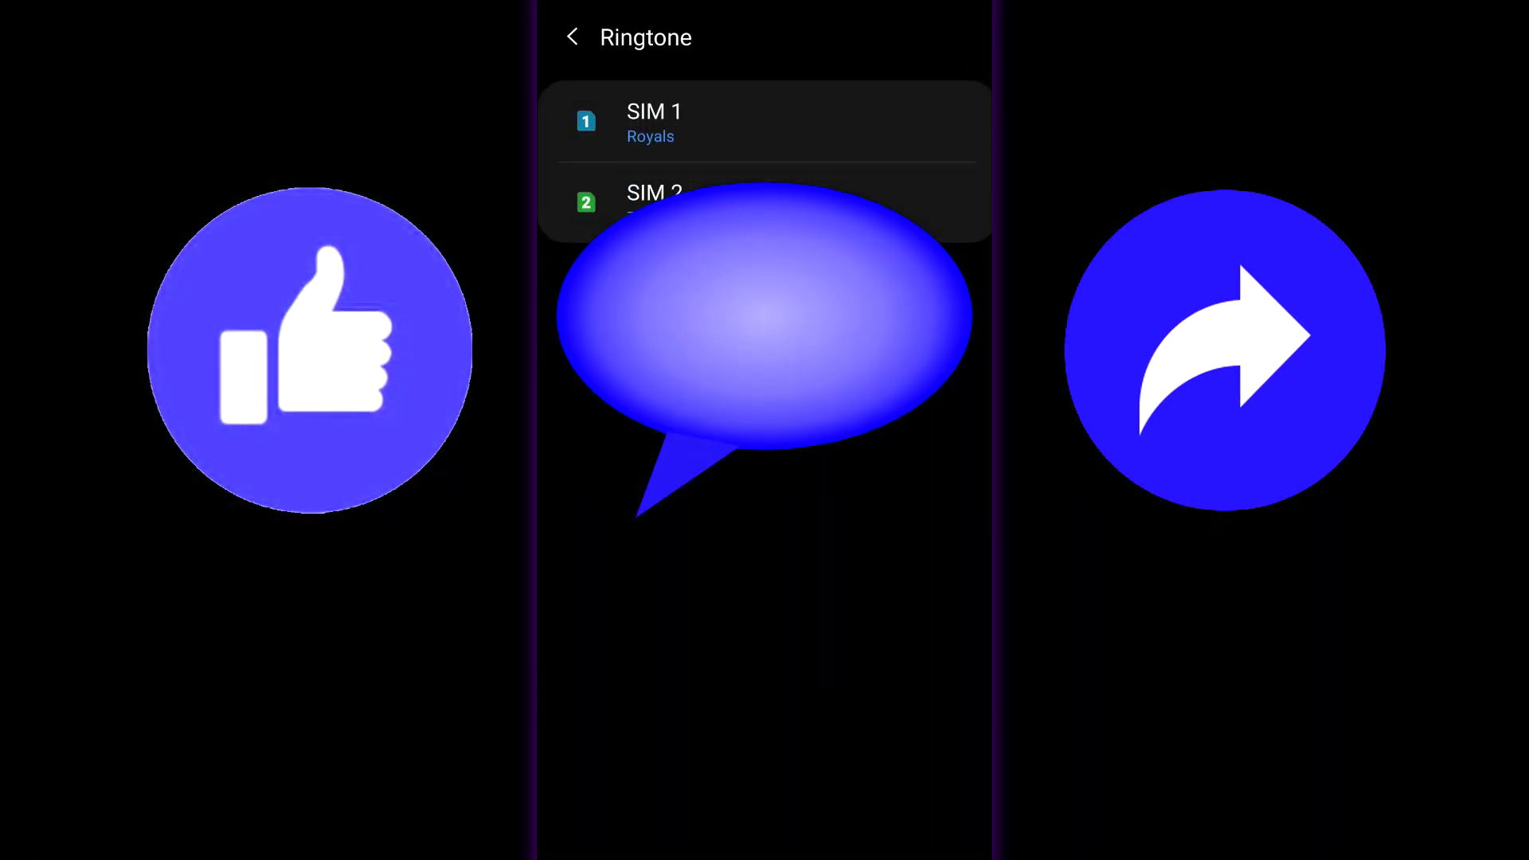